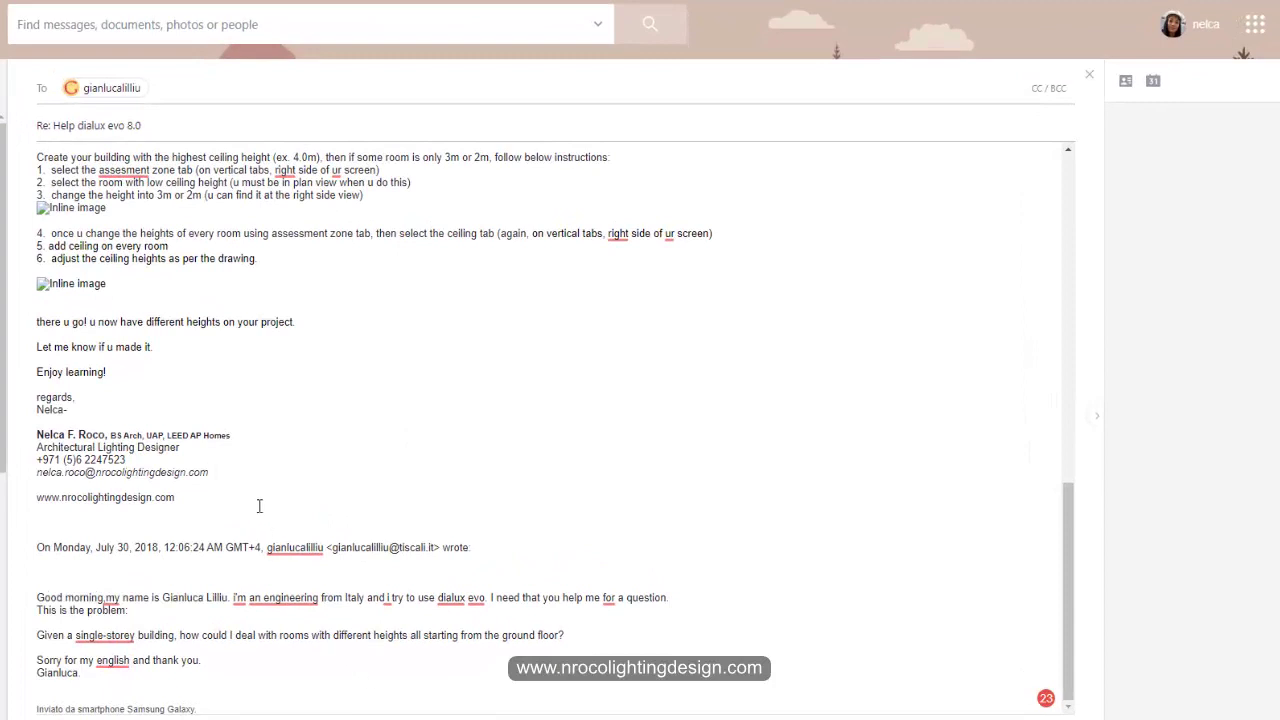
Zoom the plan and preview the building in 3D at site level before returning to the ground floor
scroll(258, 499, up, 2)
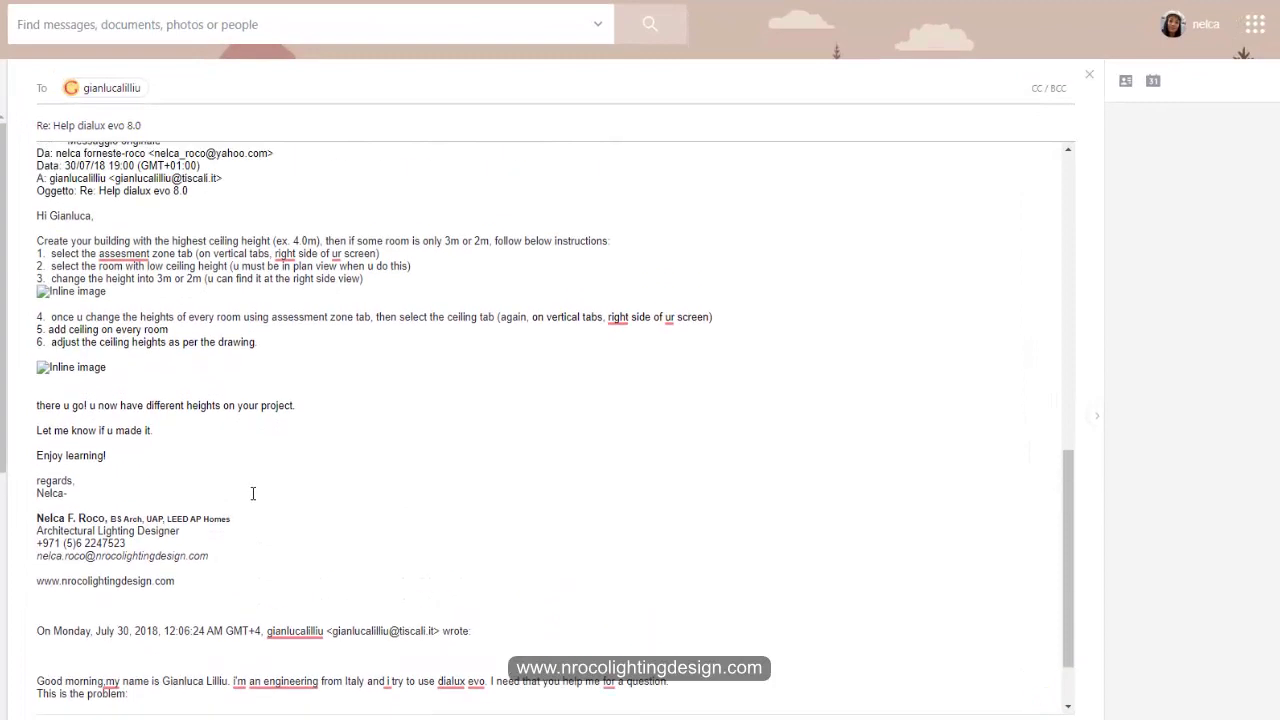
scroll(256, 498, down, 2)
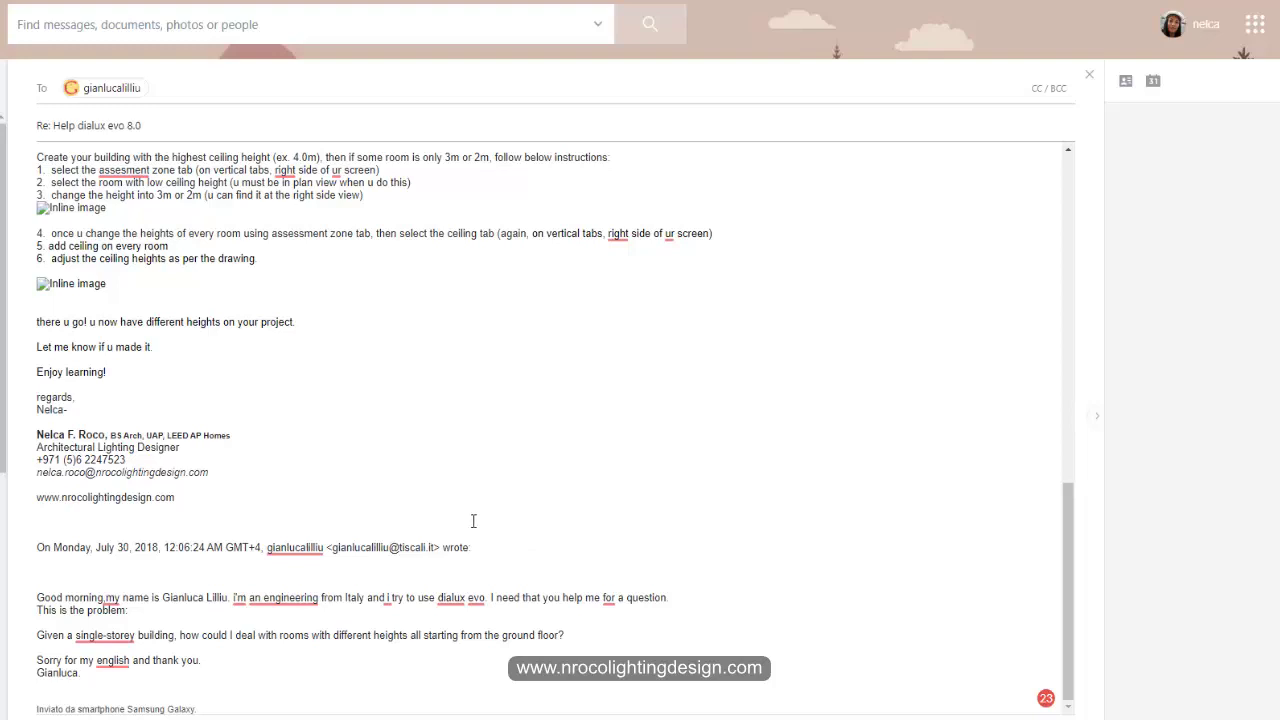
scroll(389, 578, up, 1)
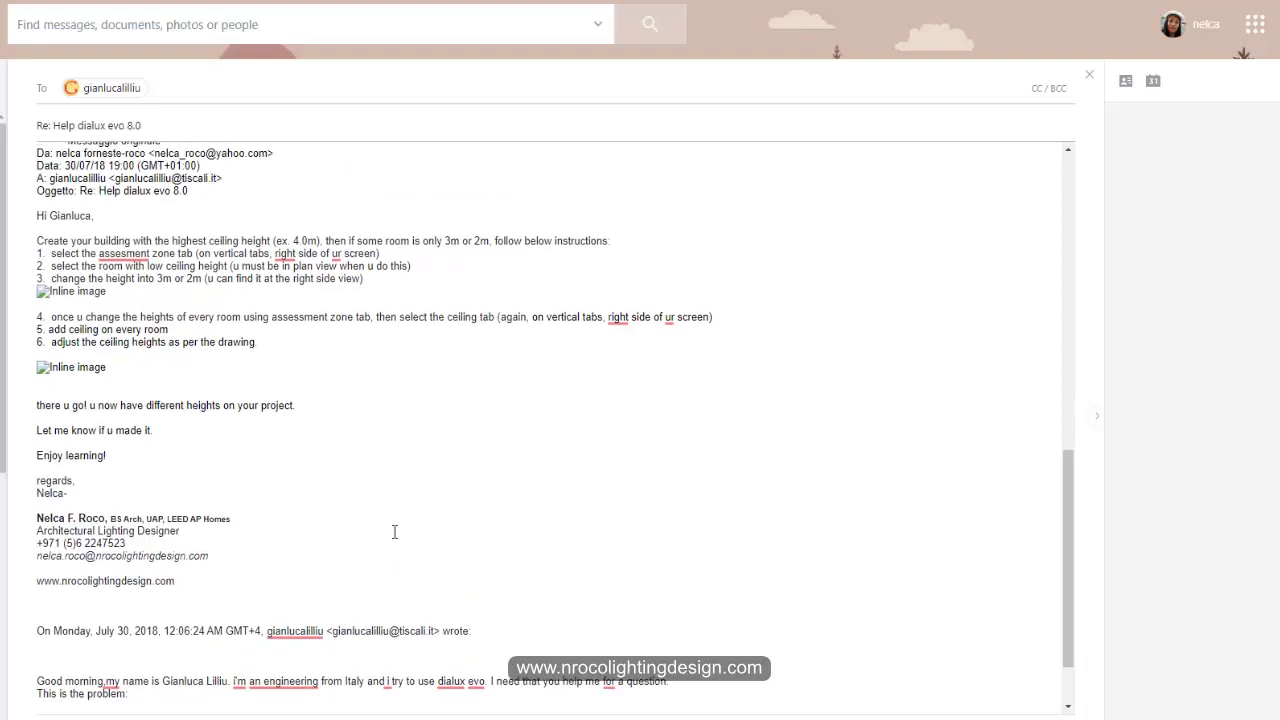
scroll(394, 529, up, 1)
scroll(397, 451, up, 3)
scroll(395, 485, up, 2)
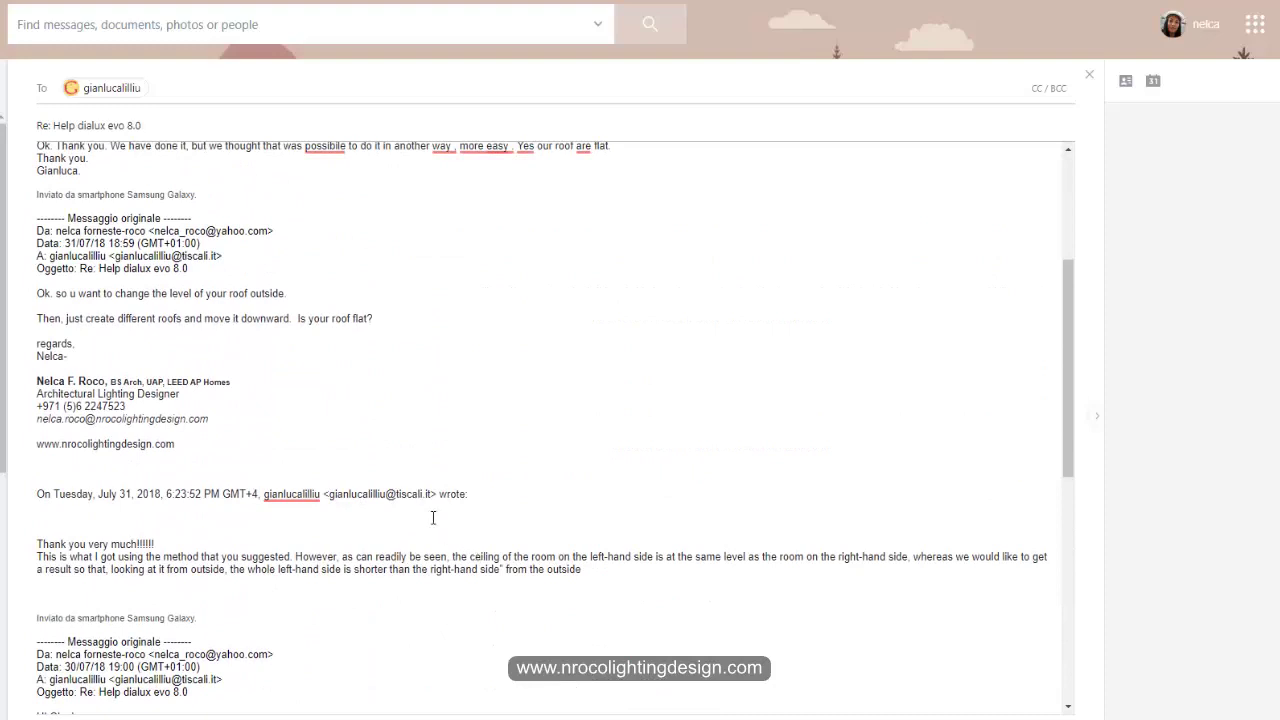
scroll(410, 480, up, 2)
scroll(414, 485, up, 1)
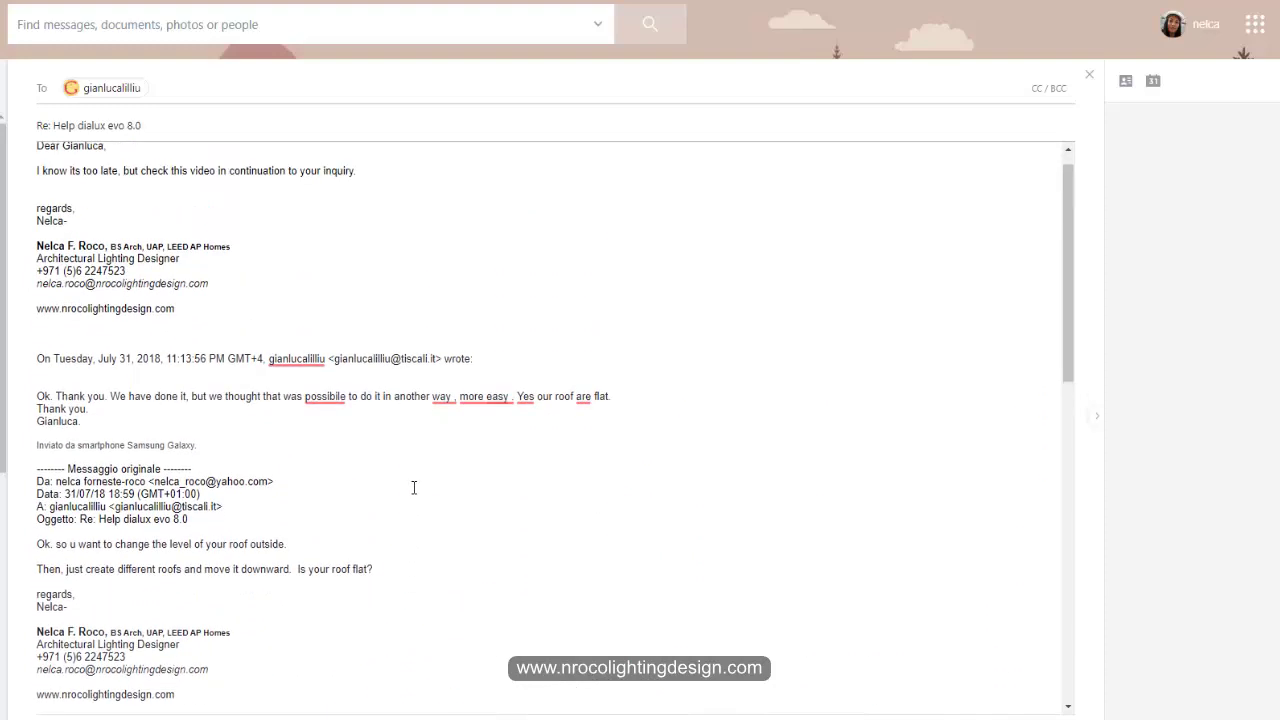
scroll(413, 490, down, 2)
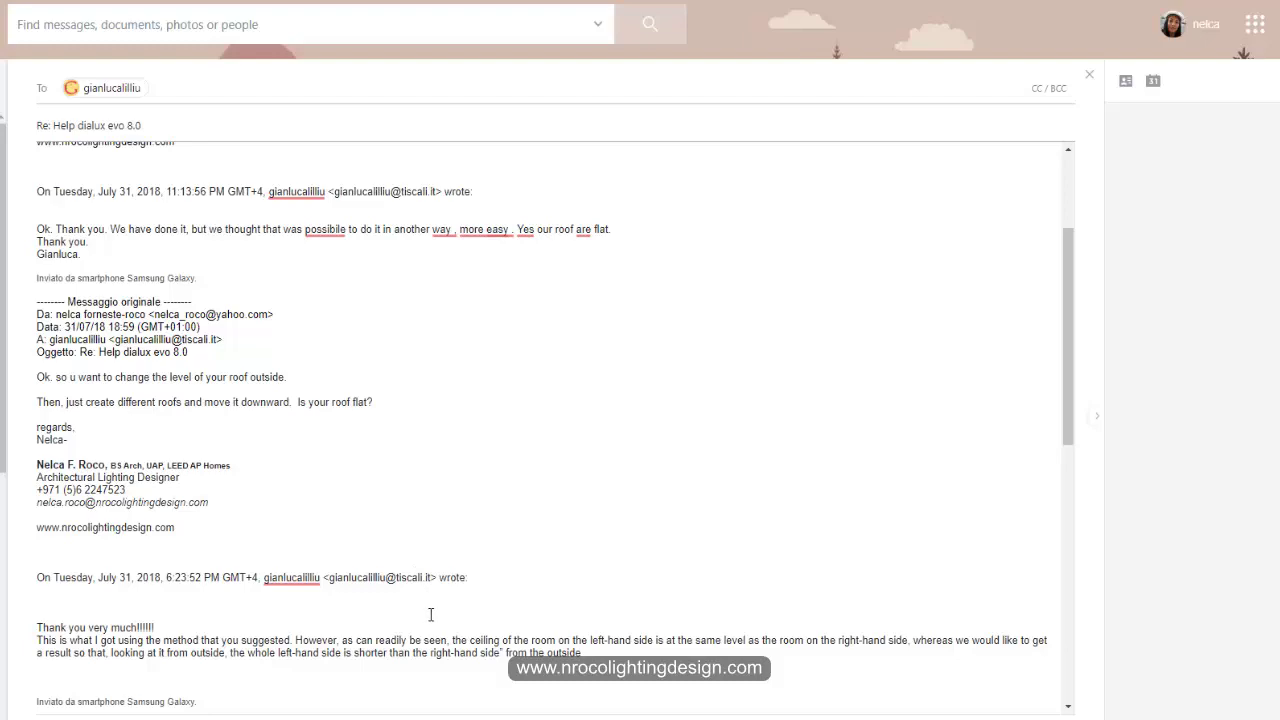
scroll(432, 614, down, 2)
scroll(457, 574, down, 3)
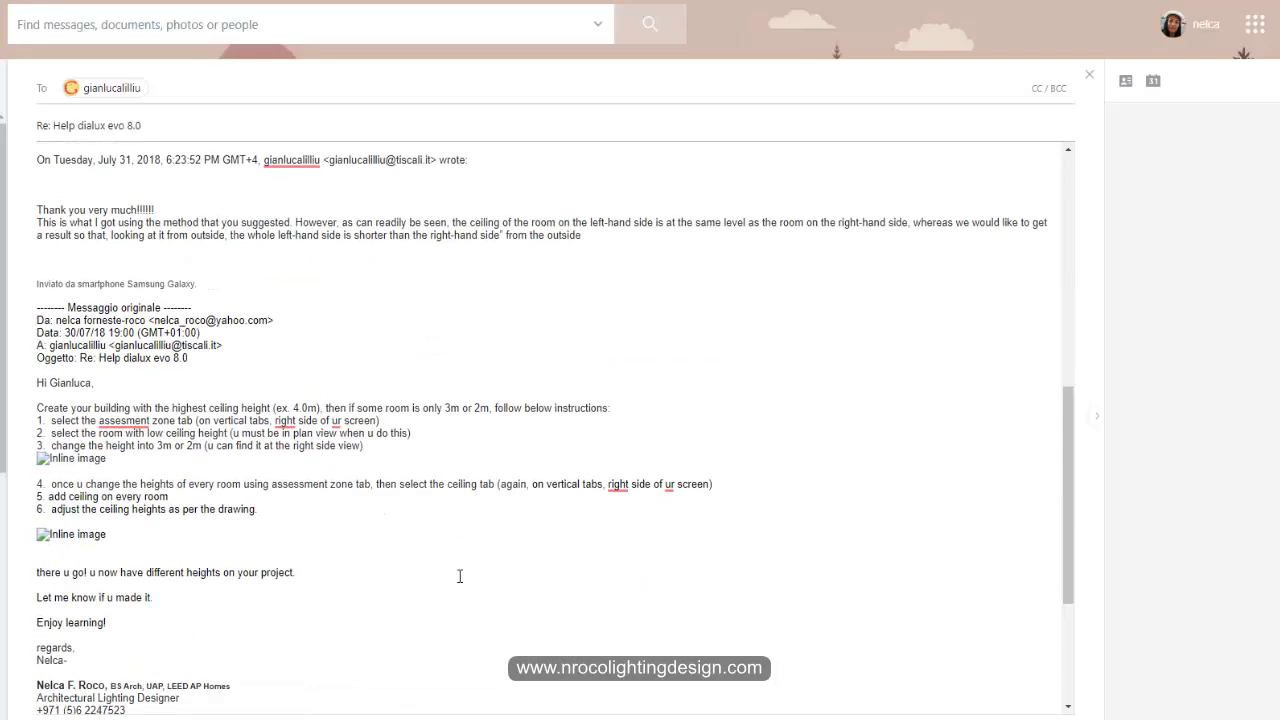
scroll(420, 560, down, 3)
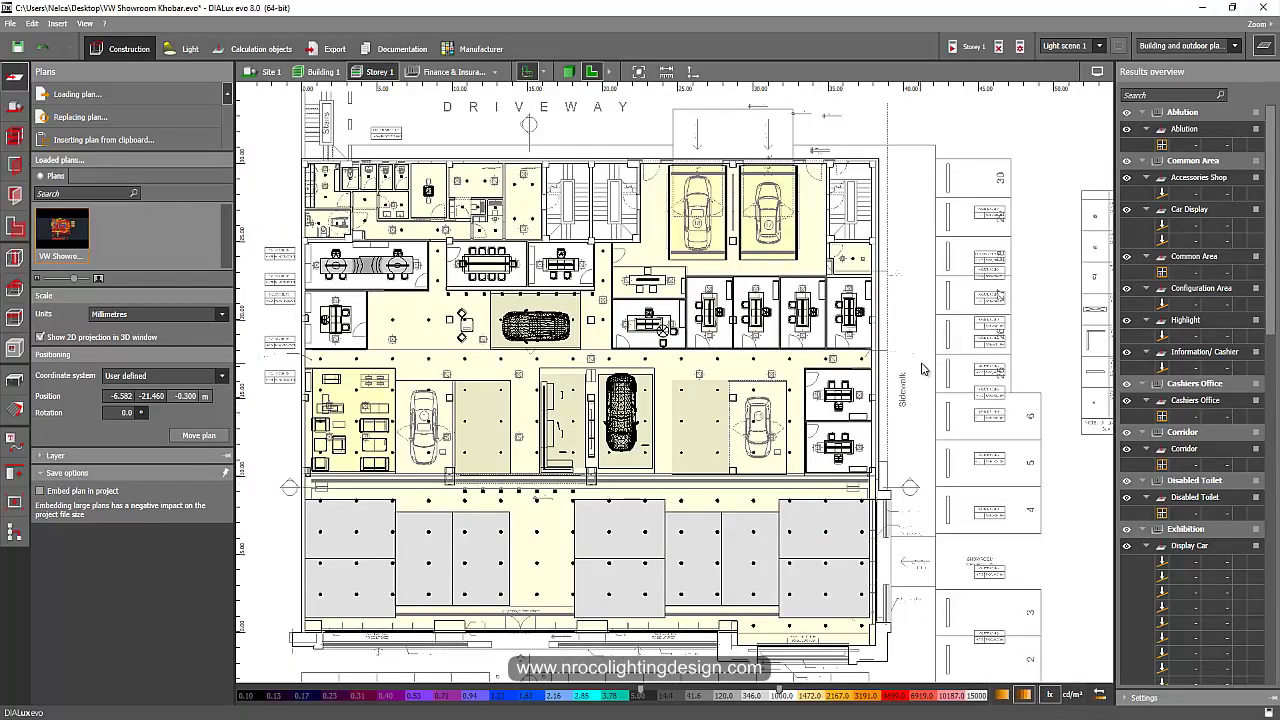
scroll(926, 392, down, 1)
scroll(920, 410, up, 2)
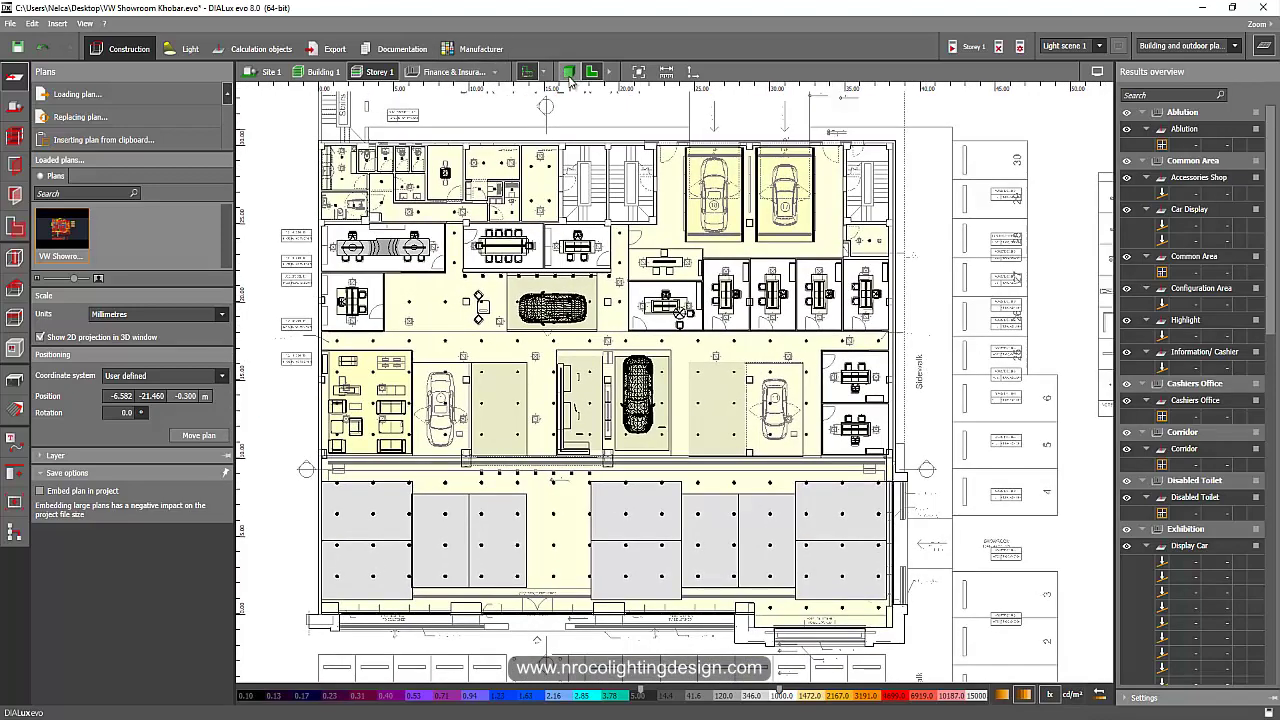
click(279, 77)
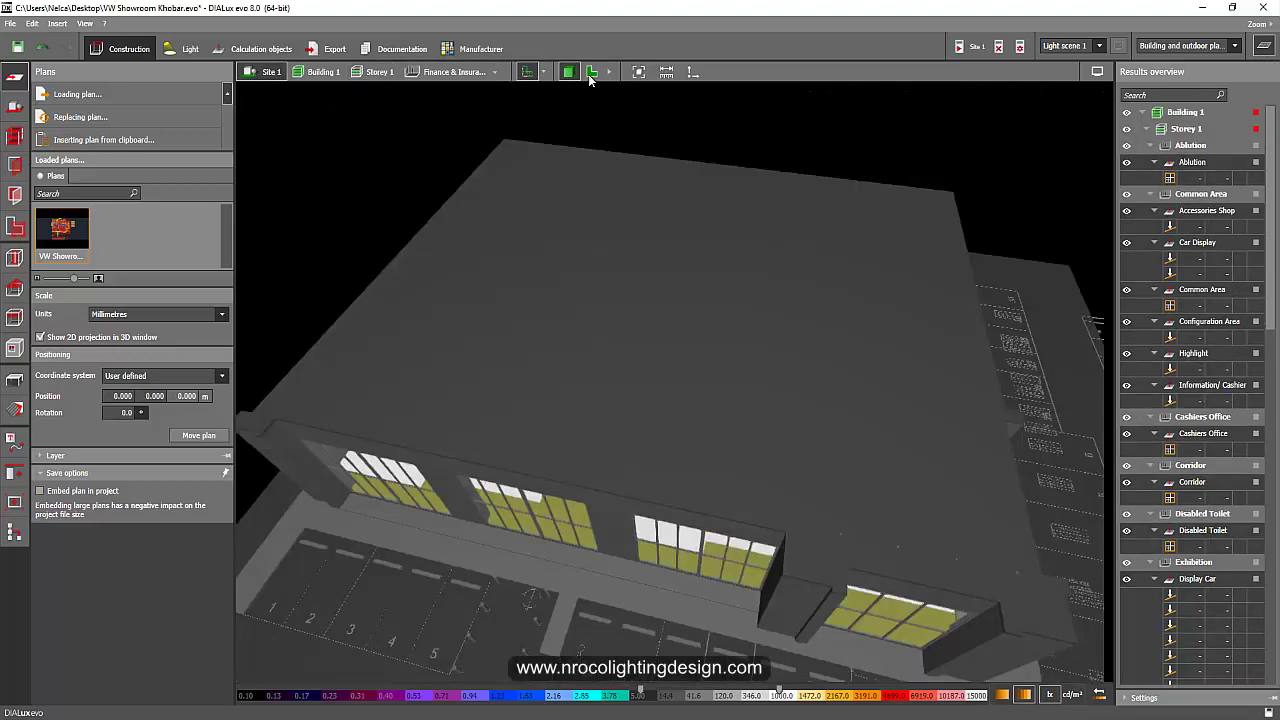
click(591, 74)
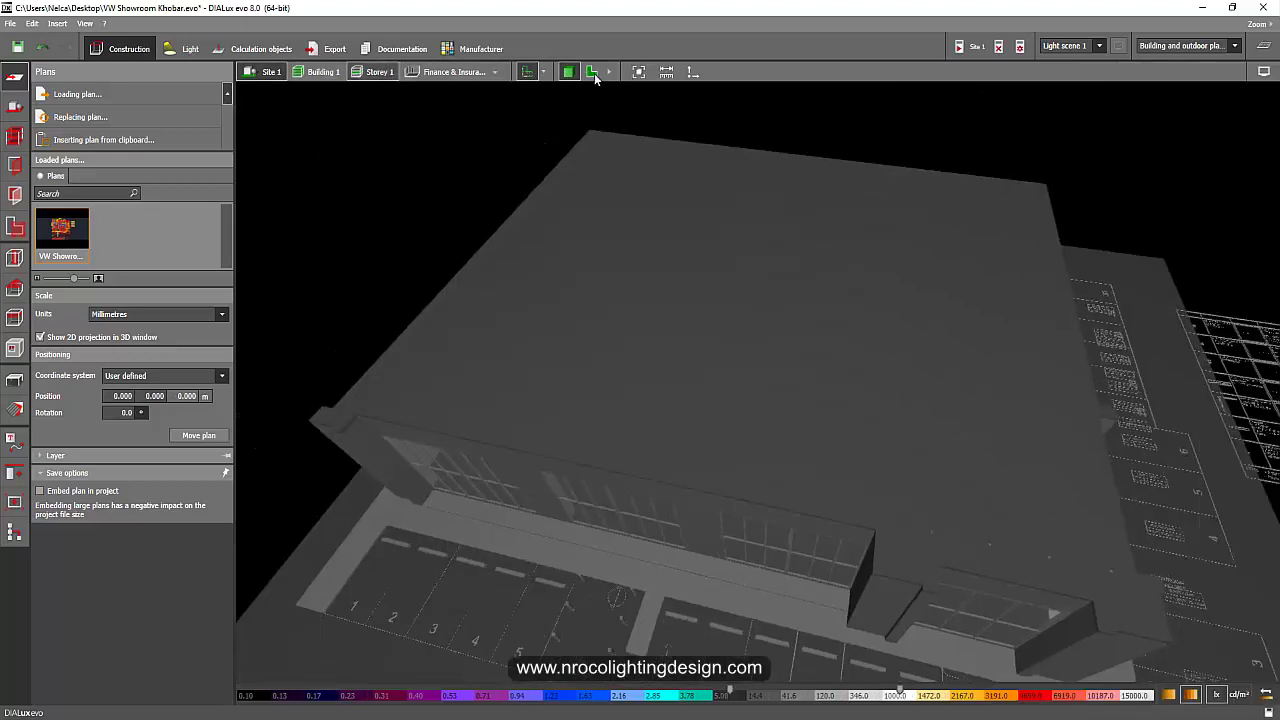
click(593, 72)
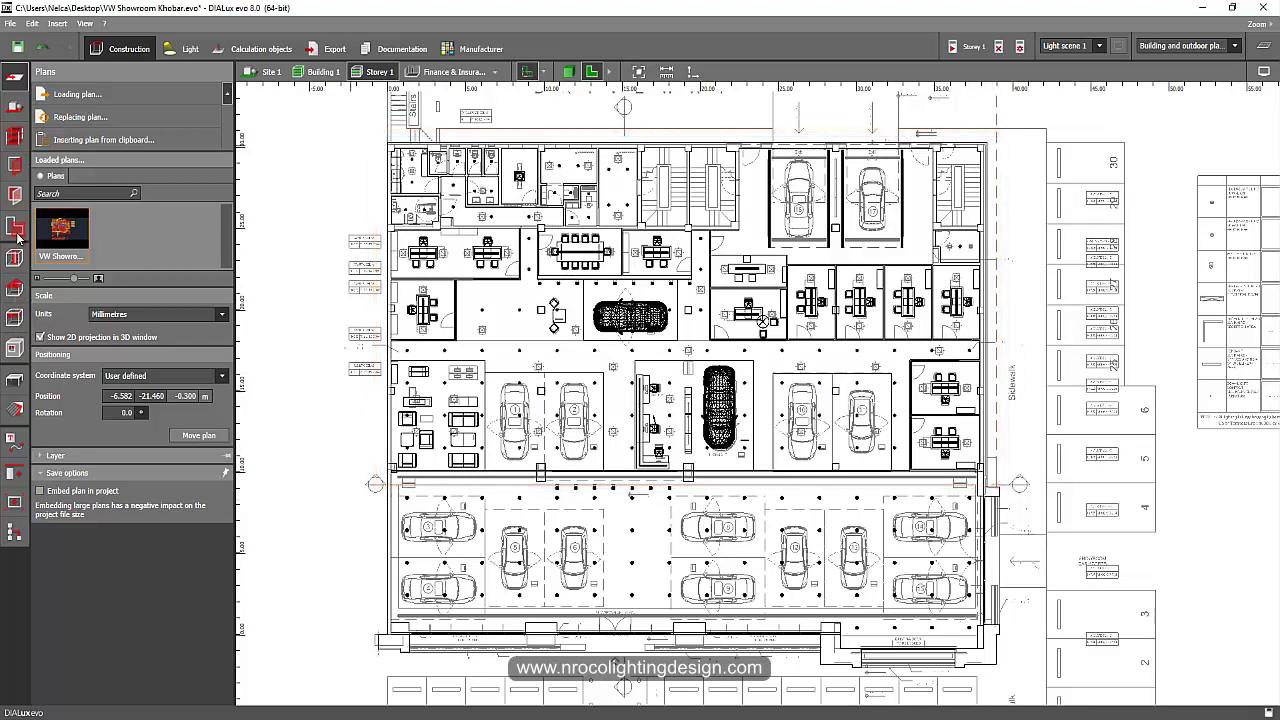
Check area heights of Gents Prayer Room, New Car Delivery, storage, Common Area, Corridor, Ladies Toilet and WC
click(17, 236)
click(620, 193)
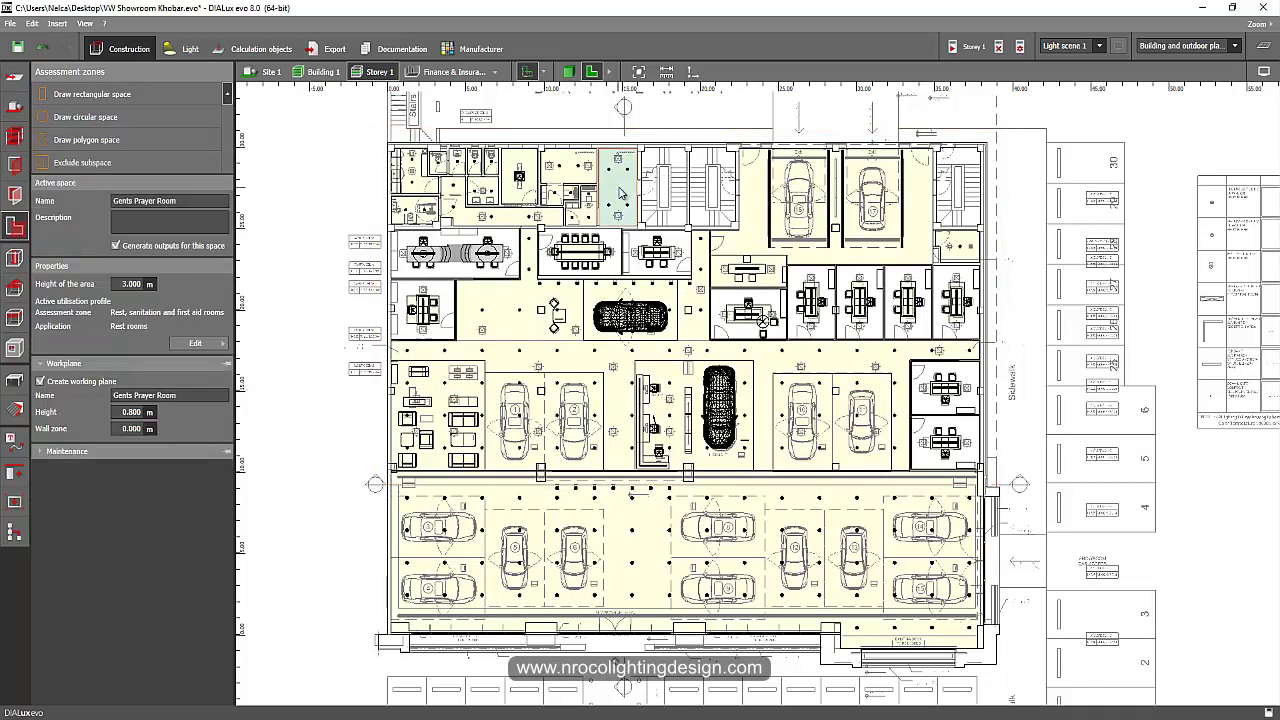
click(918, 185)
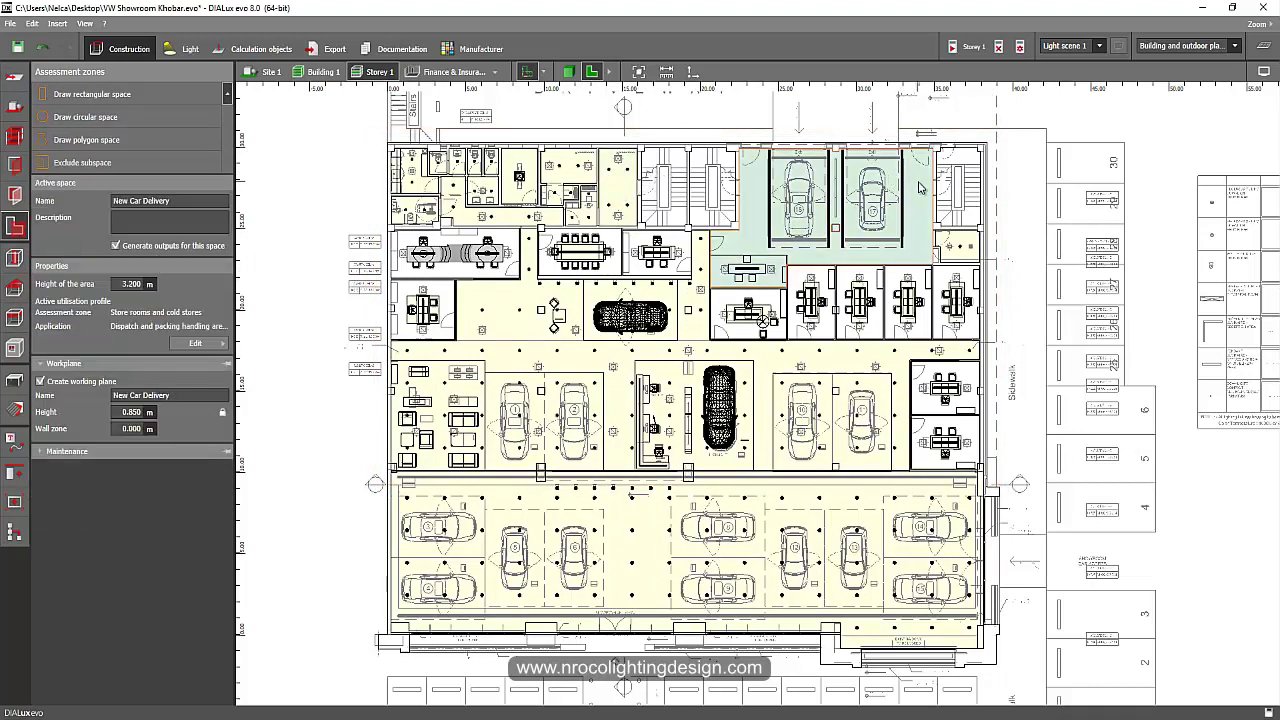
click(953, 259)
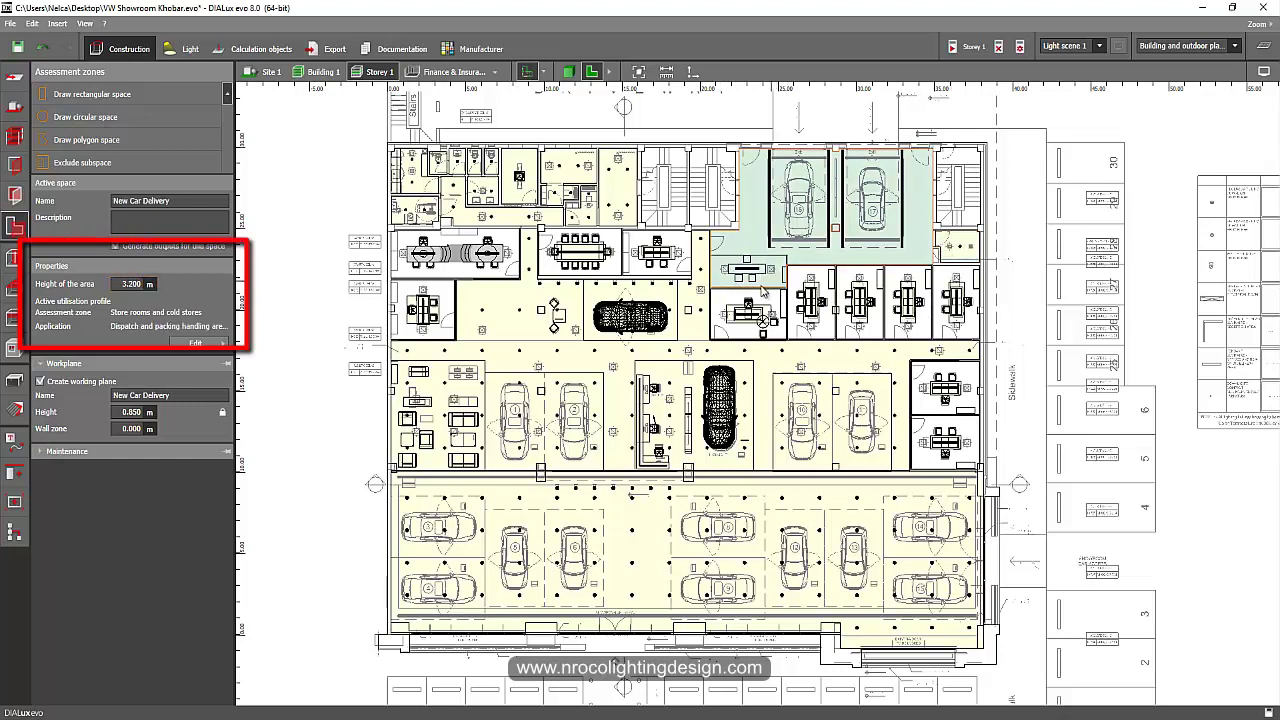
click(695, 333)
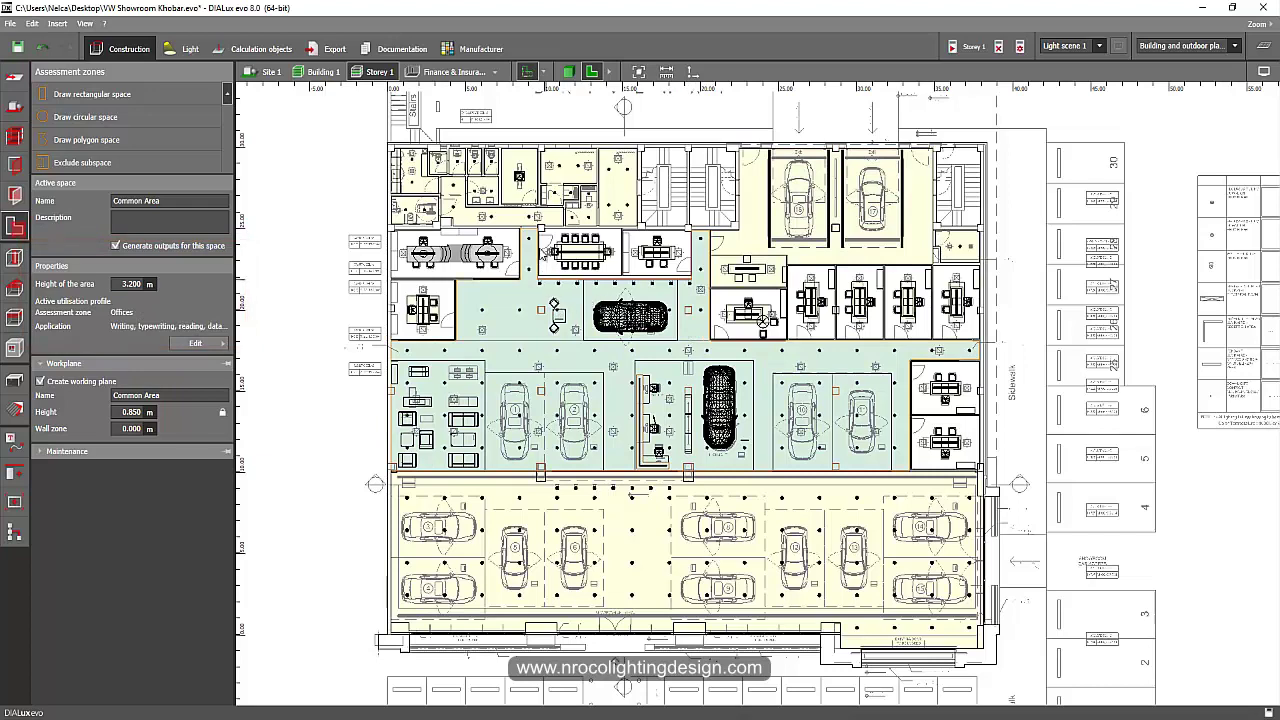
click(511, 221)
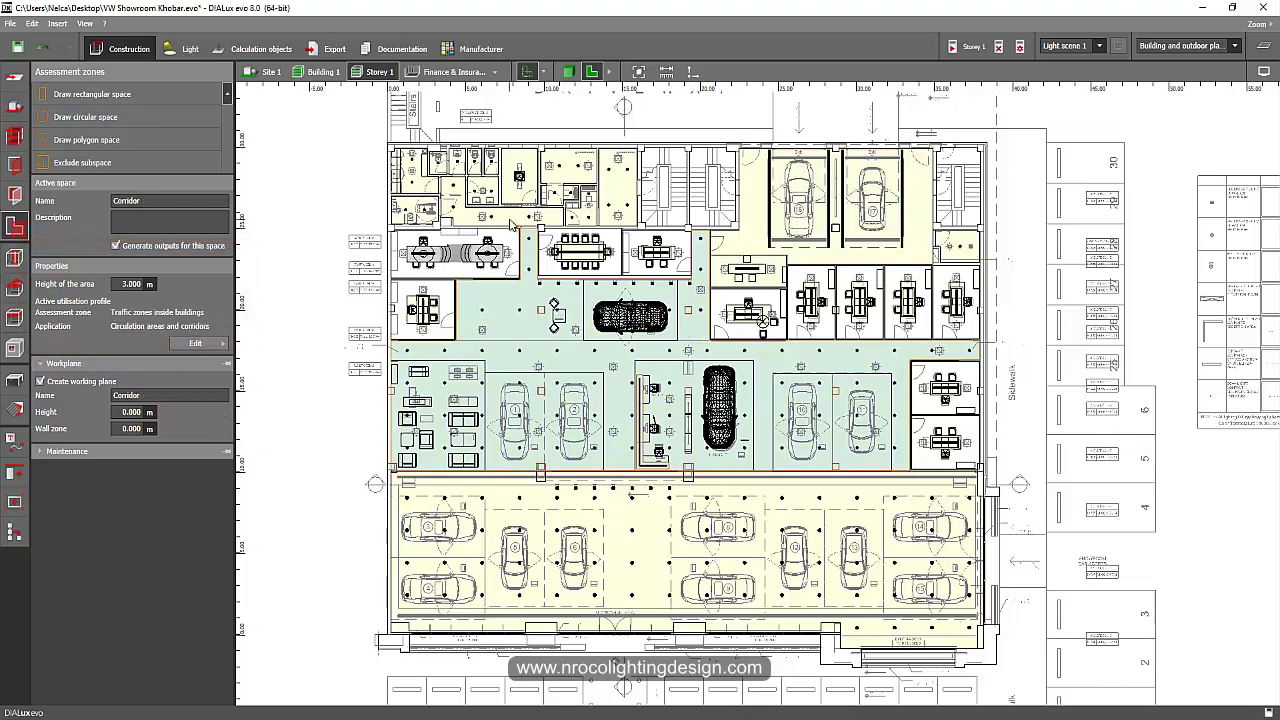
click(475, 174)
click(456, 172)
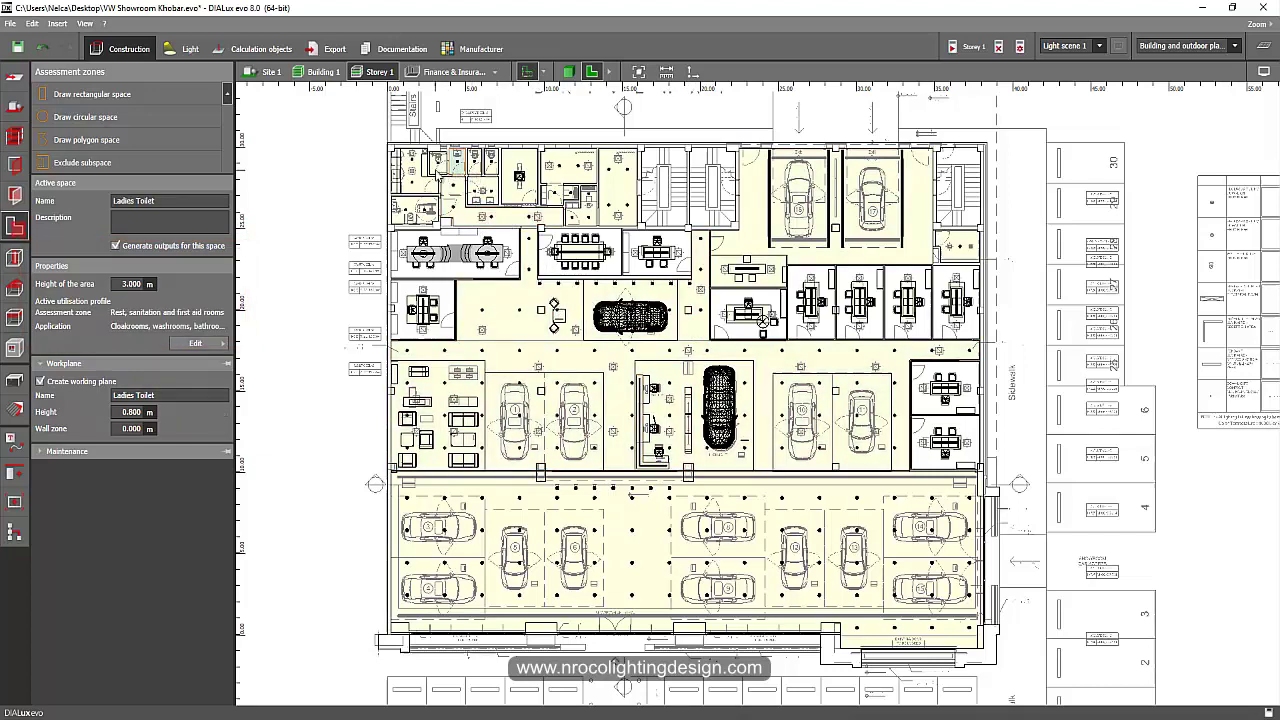
click(437, 168)
Check Sales Admin (3.2 m) and Exhibition (7.55 m) heights, then clear the selection and recentre
scroll(411, 373, up, 2)
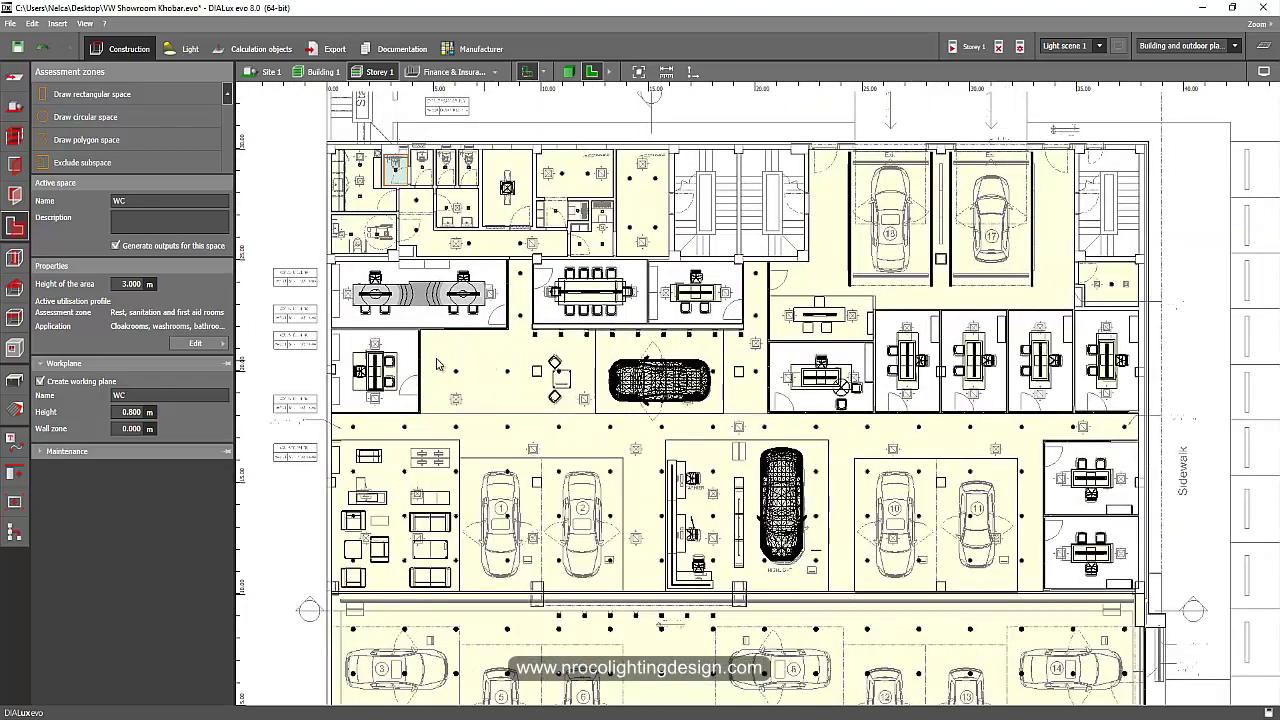
click(406, 358)
scroll(416, 364, down, 2)
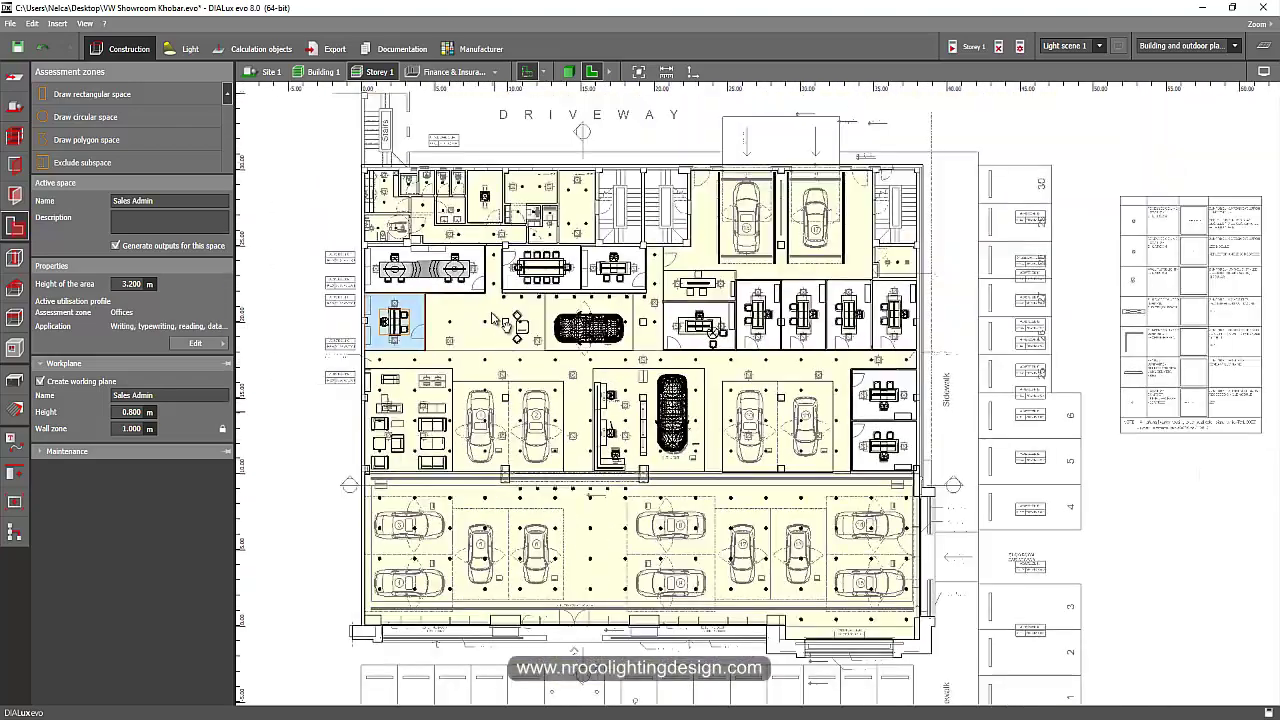
scroll(497, 298, up, 2)
scroll(605, 421, up, 2)
click(612, 408)
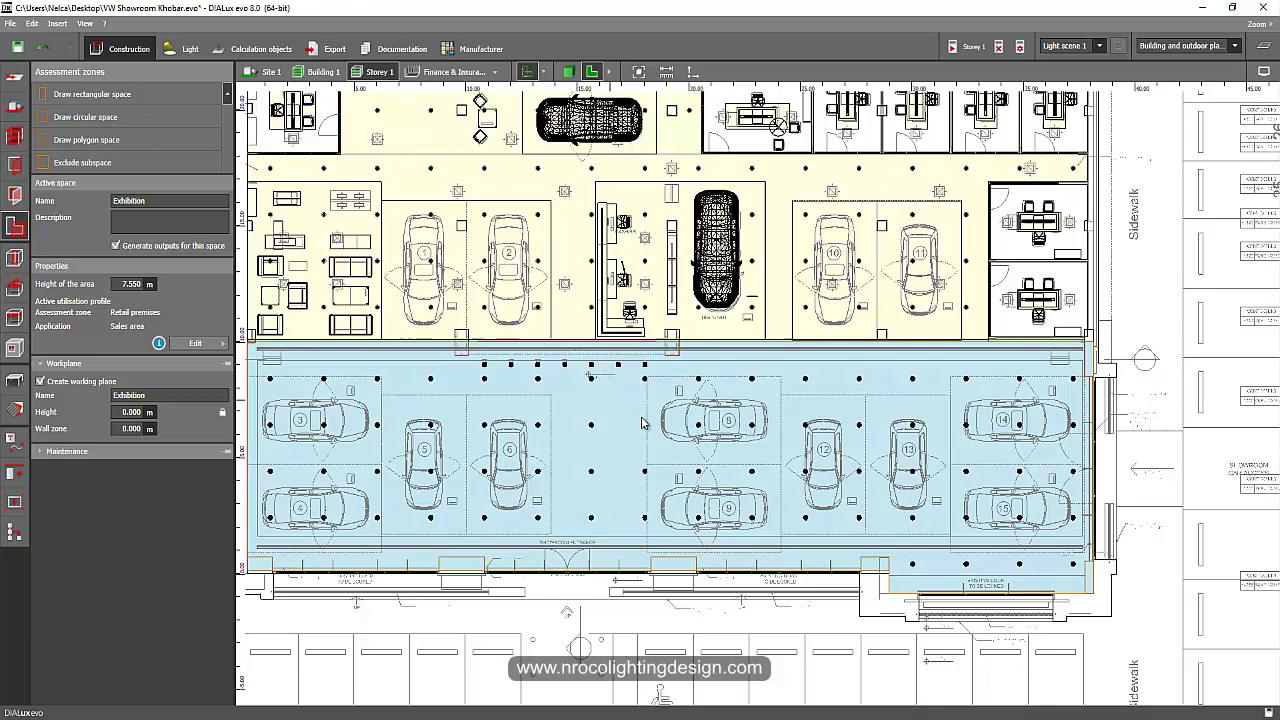
click(1135, 316)
middle_drag(700, 250, 735, 394)
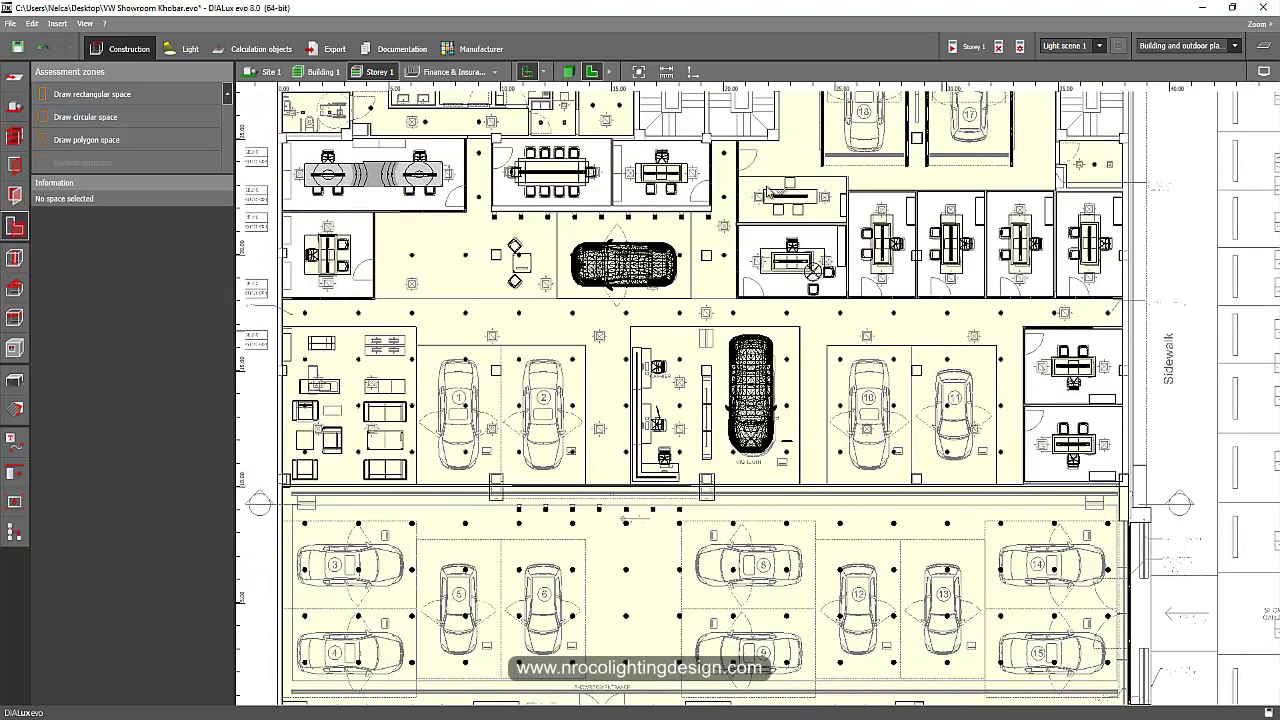
click(271, 72)
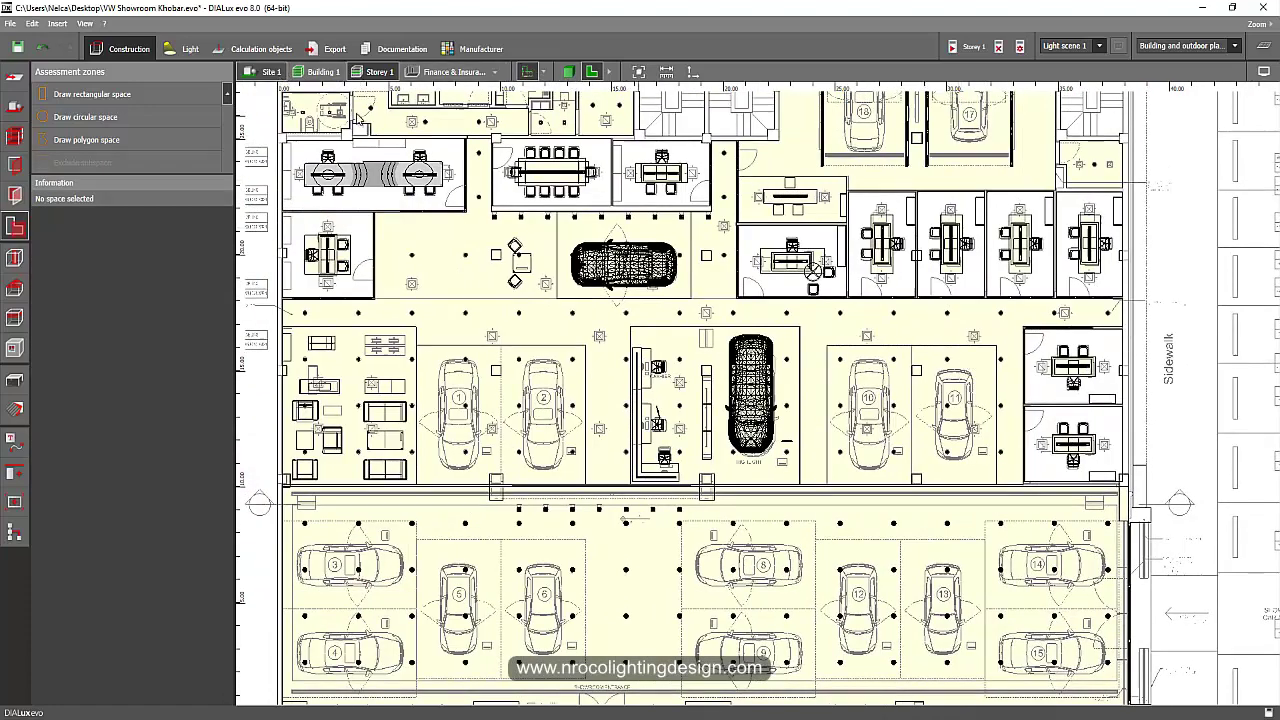
Orbit the 3D view to the long windowed showroom facade, then show Storey 1's ground floor
click(569, 76)
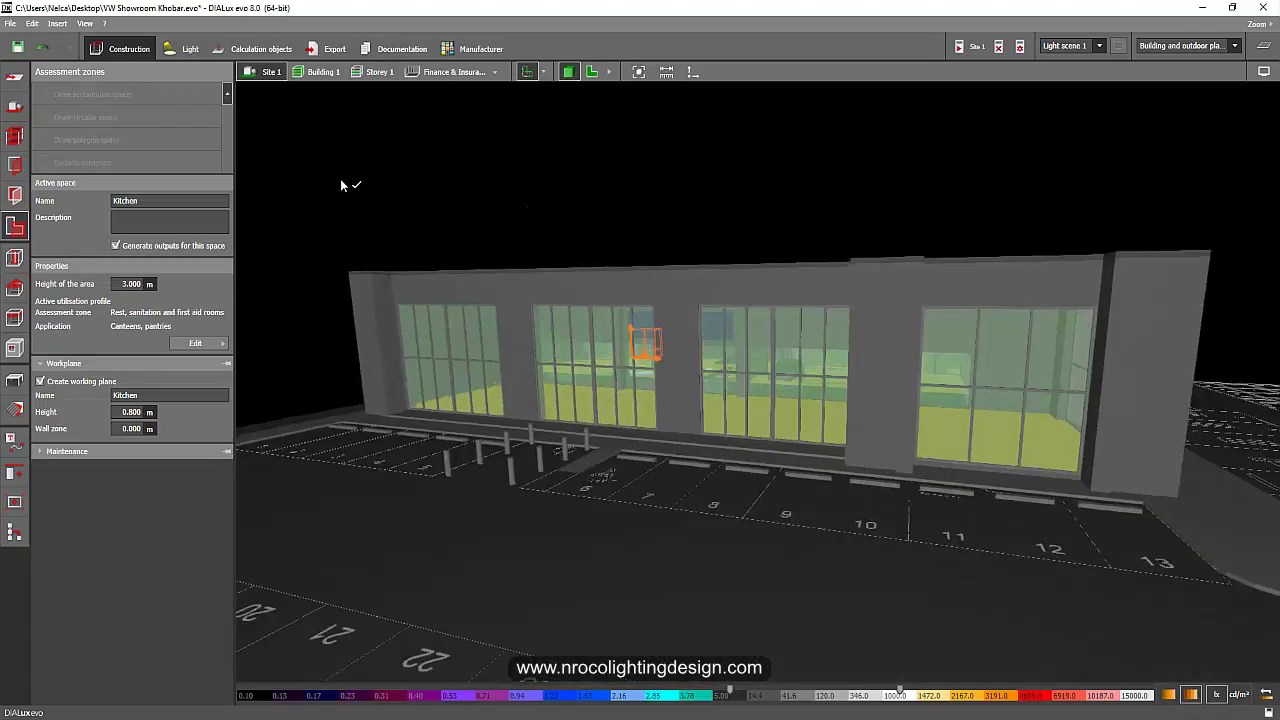
click(324, 156)
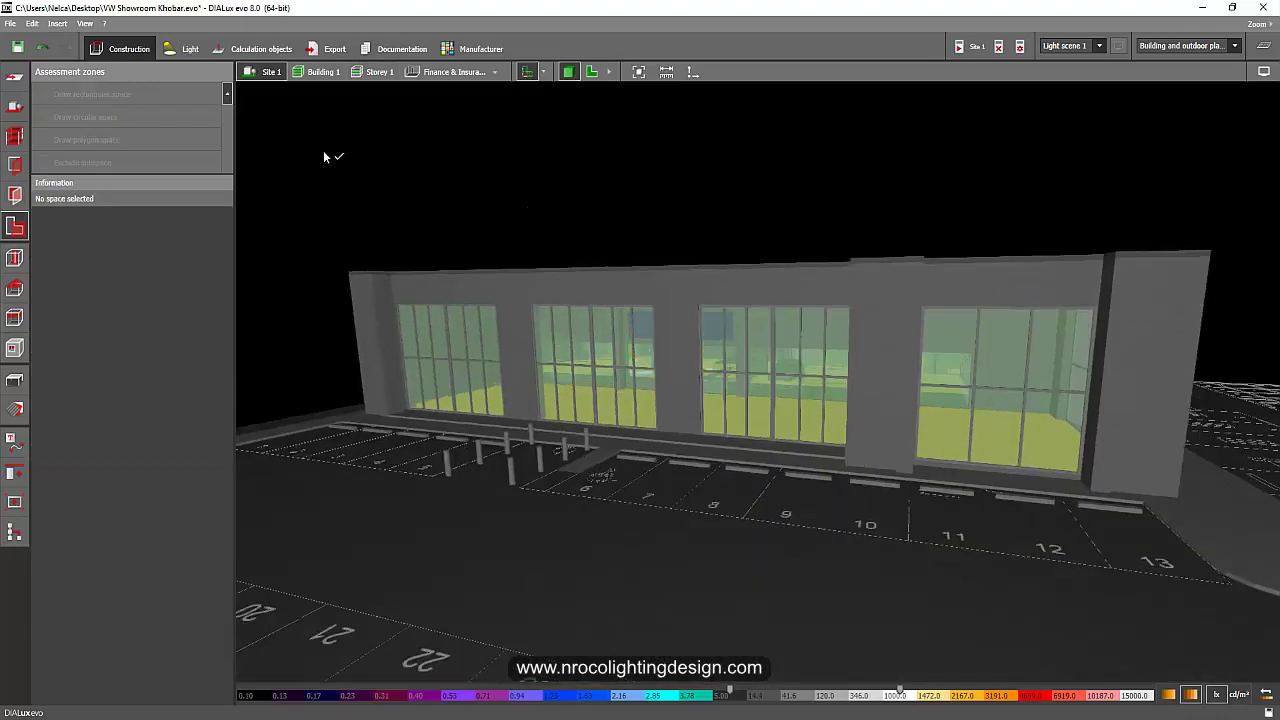
mouse_move(436, 148)
mouse_down()
mouse_move(365, 158)
mouse_move(634, 271)
mouse_up()
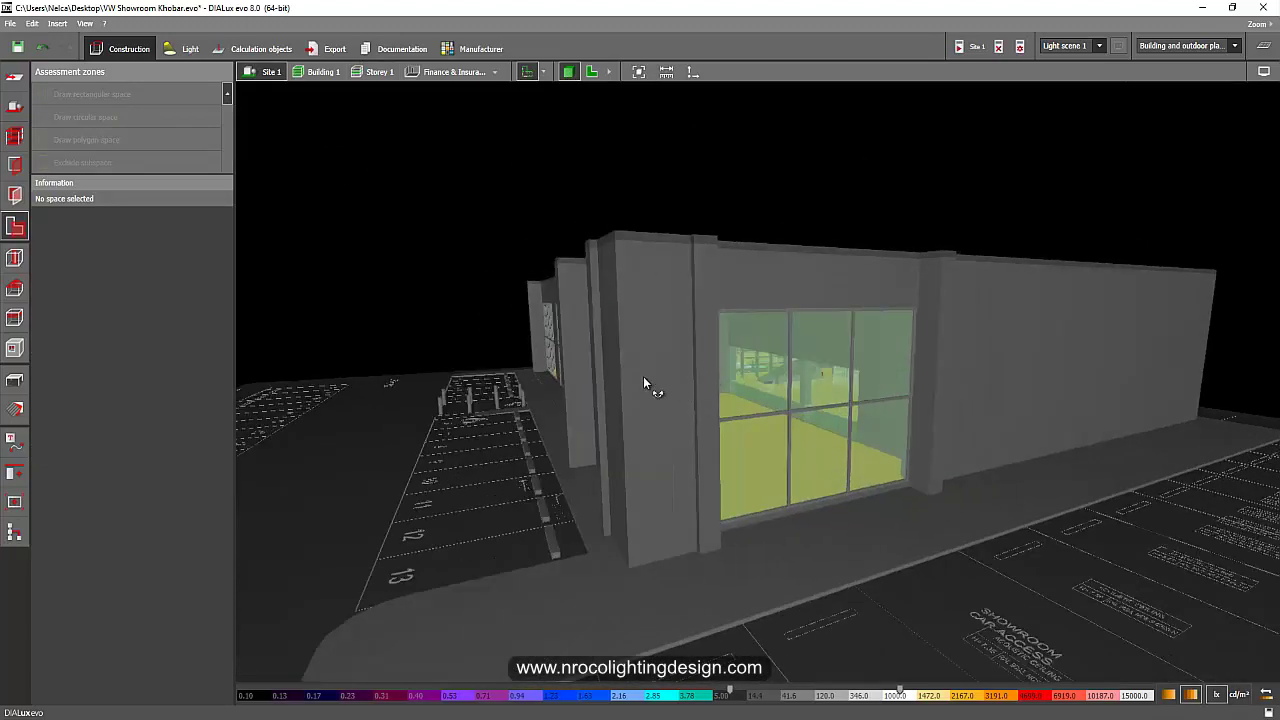
drag(643, 377, 681, 311)
mouse_move(982, 248)
mouse_down()
mouse_move(914, 266)
mouse_move(580, 243)
mouse_move(666, 283)
mouse_move(581, 231)
mouse_up()
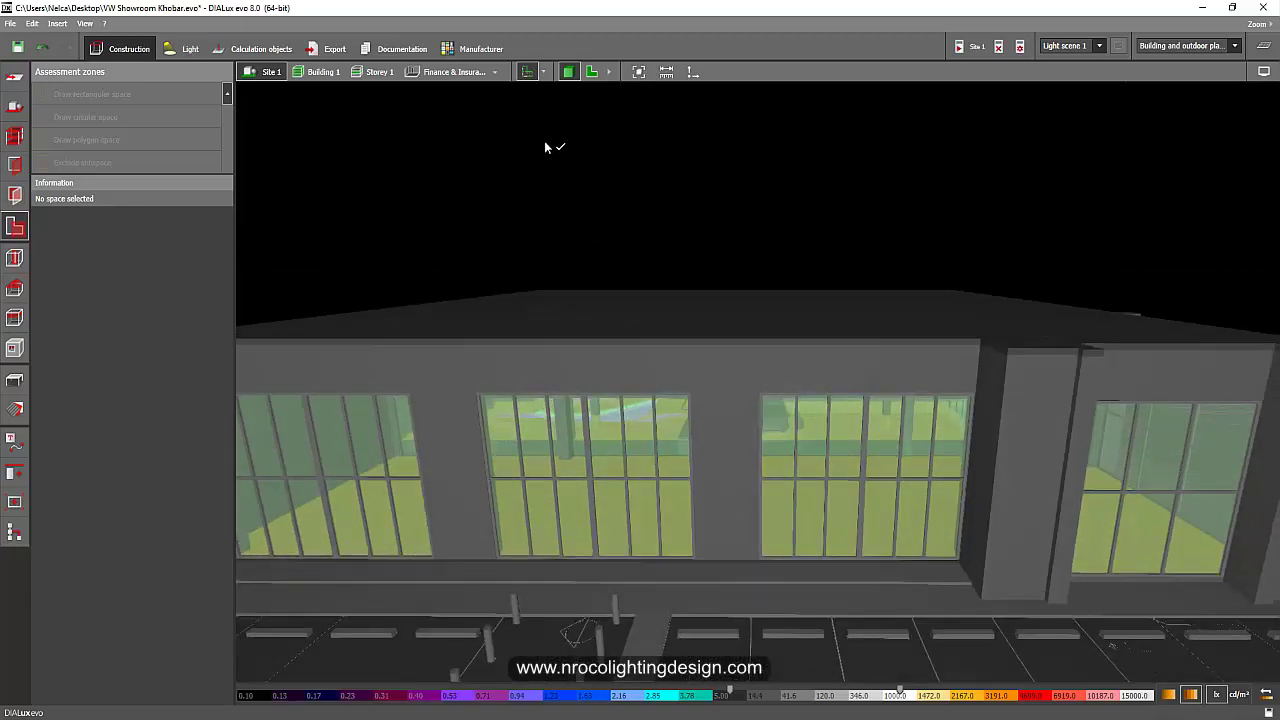
click(372, 72)
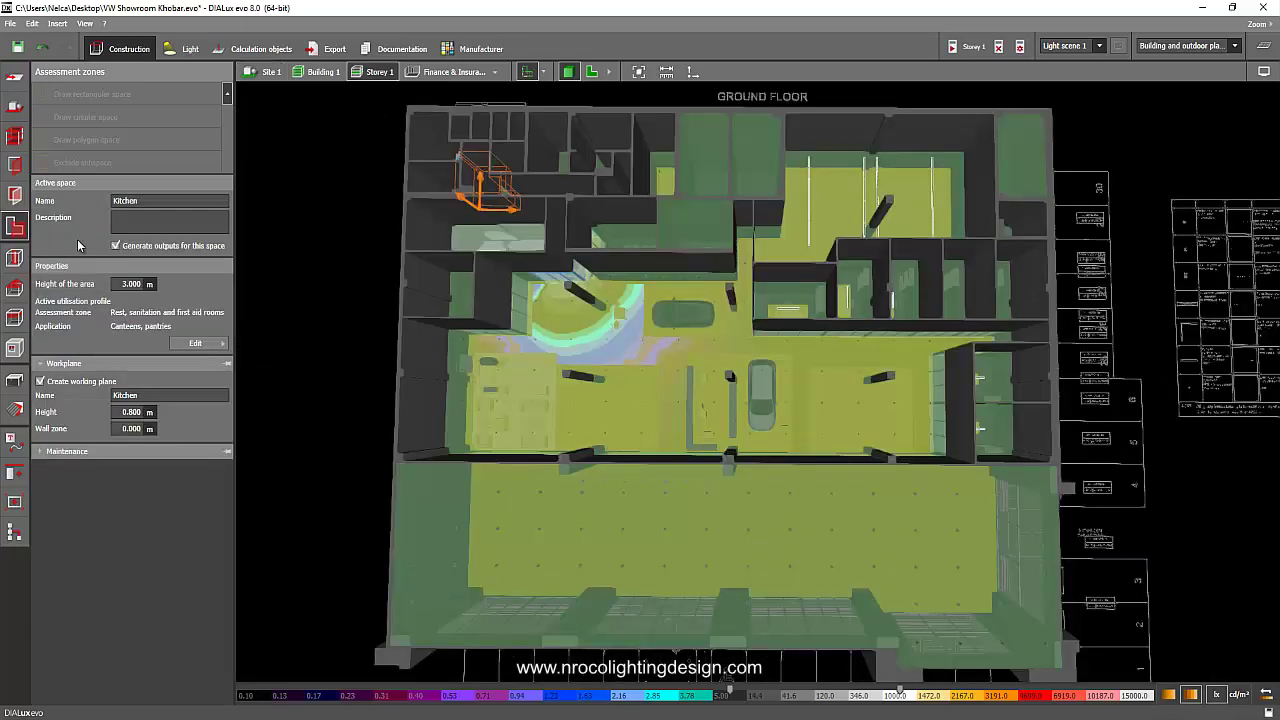
Automatically place a flat roof over the whole building and orbit to inspect it
click(15, 290)
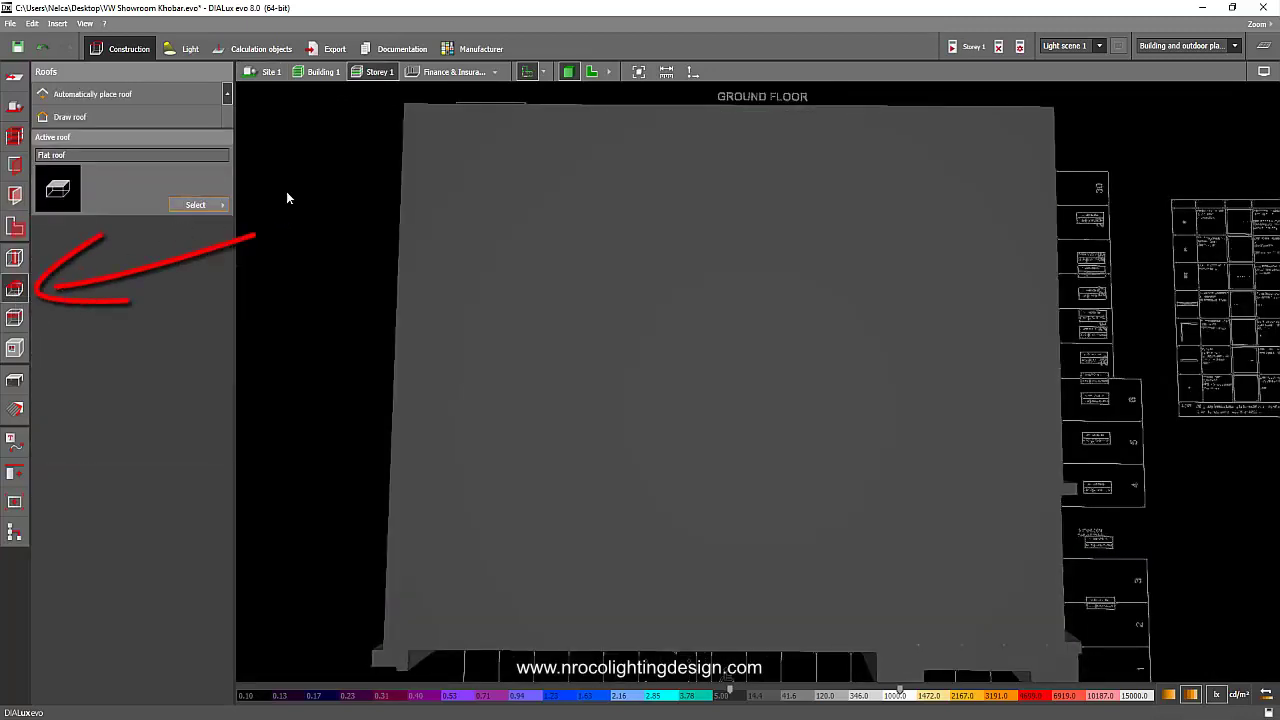
click(196, 206)
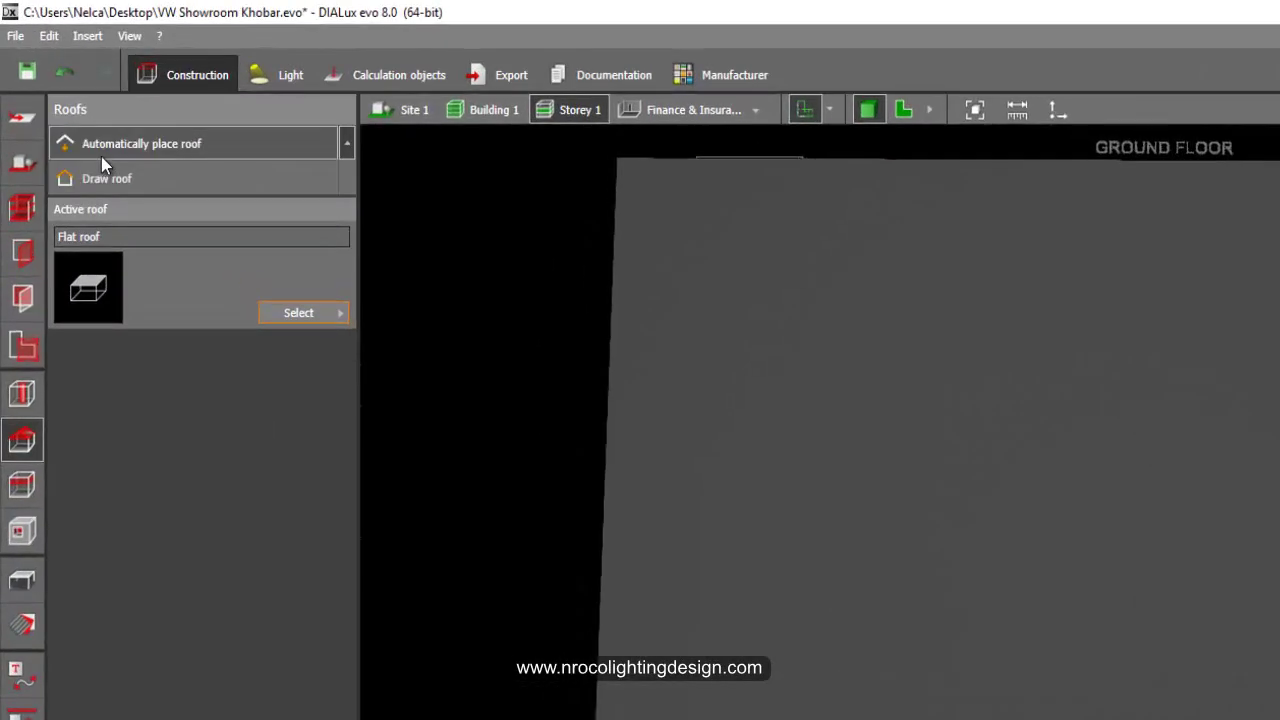
click(102, 158)
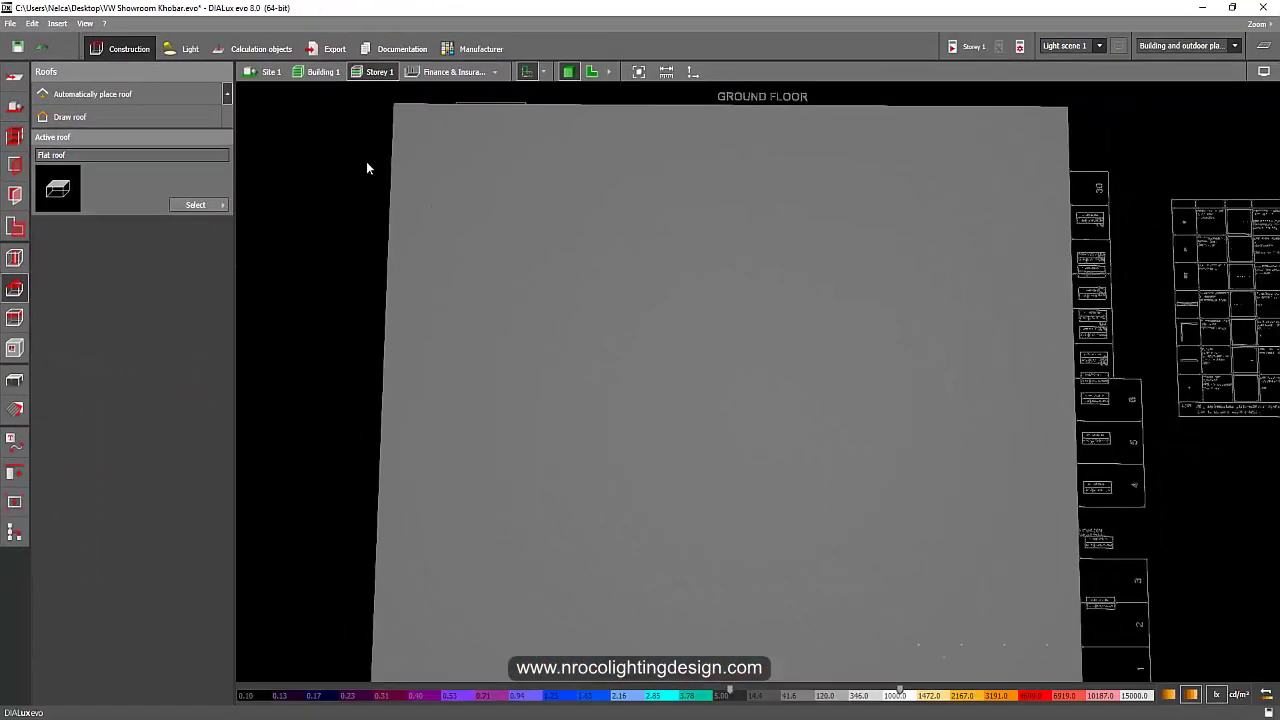
mouse_move(327, 286)
mouse_down()
mouse_move(411, 301)
mouse_move(363, 278)
mouse_move(499, 424)
mouse_move(434, 357)
mouse_move(551, 294)
mouse_move(734, 154)
mouse_move(794, 191)
mouse_move(859, 180)
mouse_move(780, 194)
mouse_move(654, 317)
mouse_up()
scroll(645, 321, up, 2)
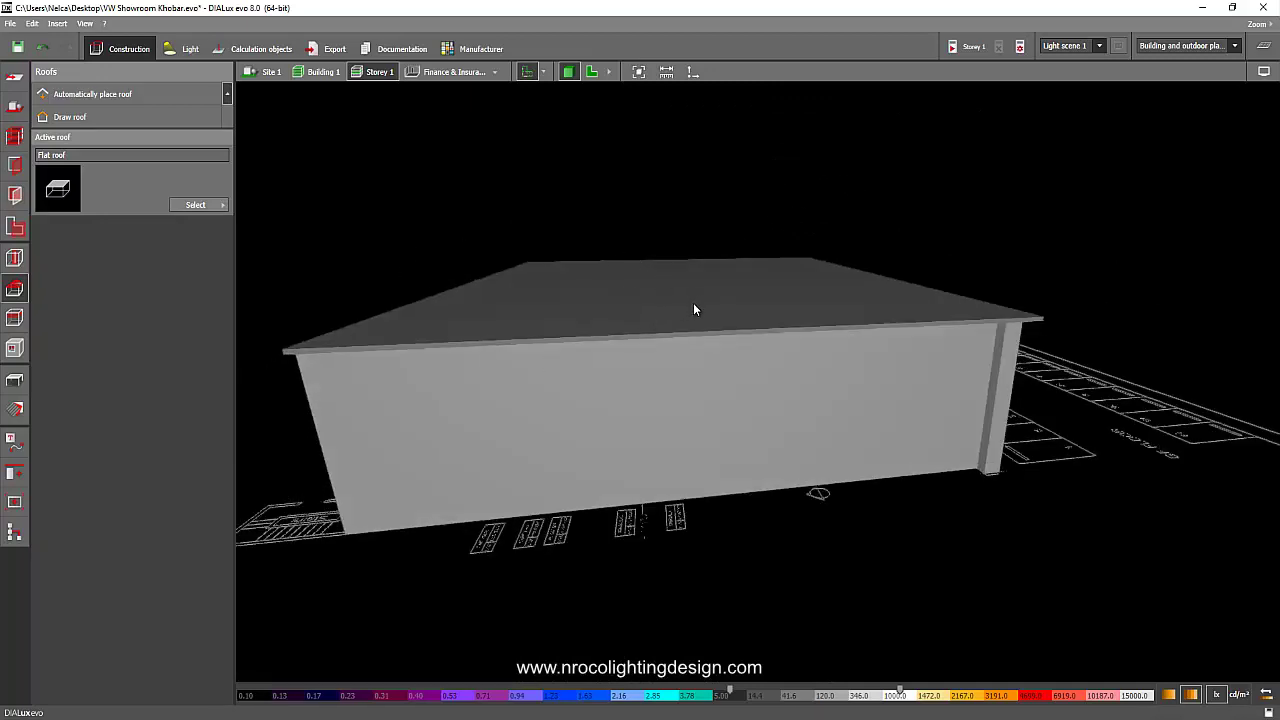
mouse_move(637, 276)
mouse_down()
mouse_move(606, 446)
mouse_move(634, 374)
mouse_move(677, 343)
mouse_up()
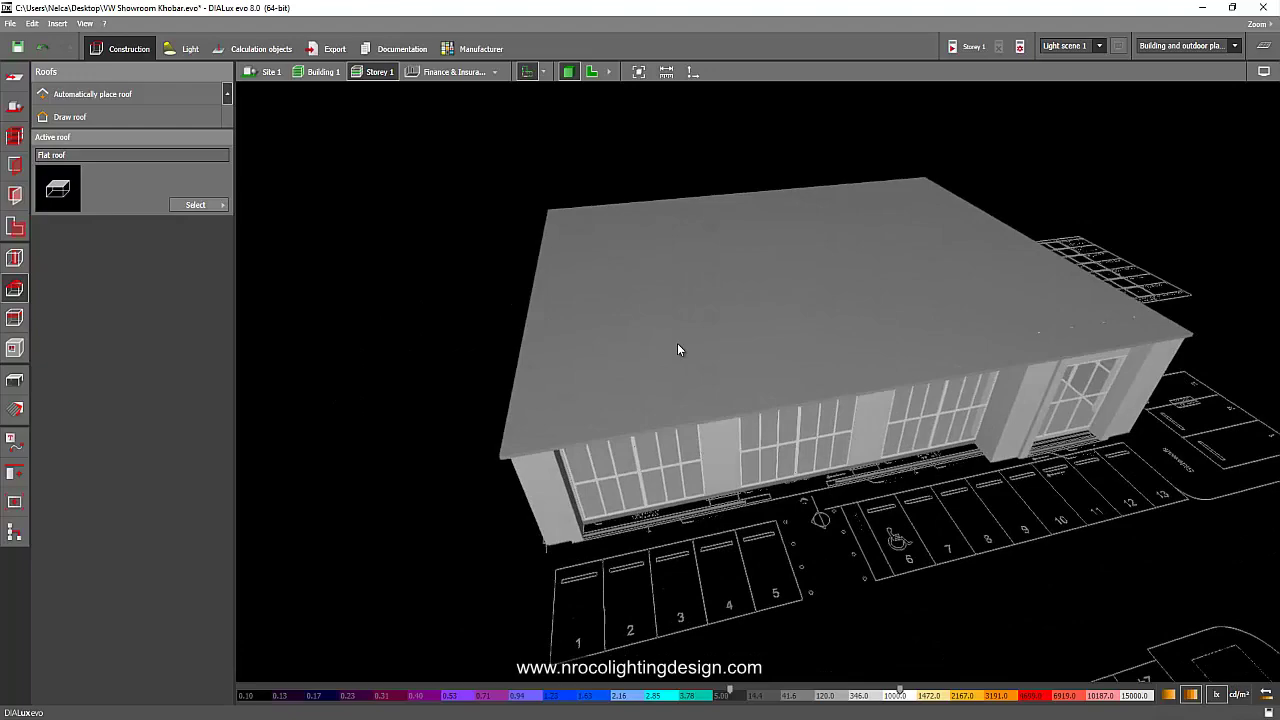
Edit the roof polygon in plan, pulling its back edge down to the exhibition hall
click(677, 343)
click(590, 73)
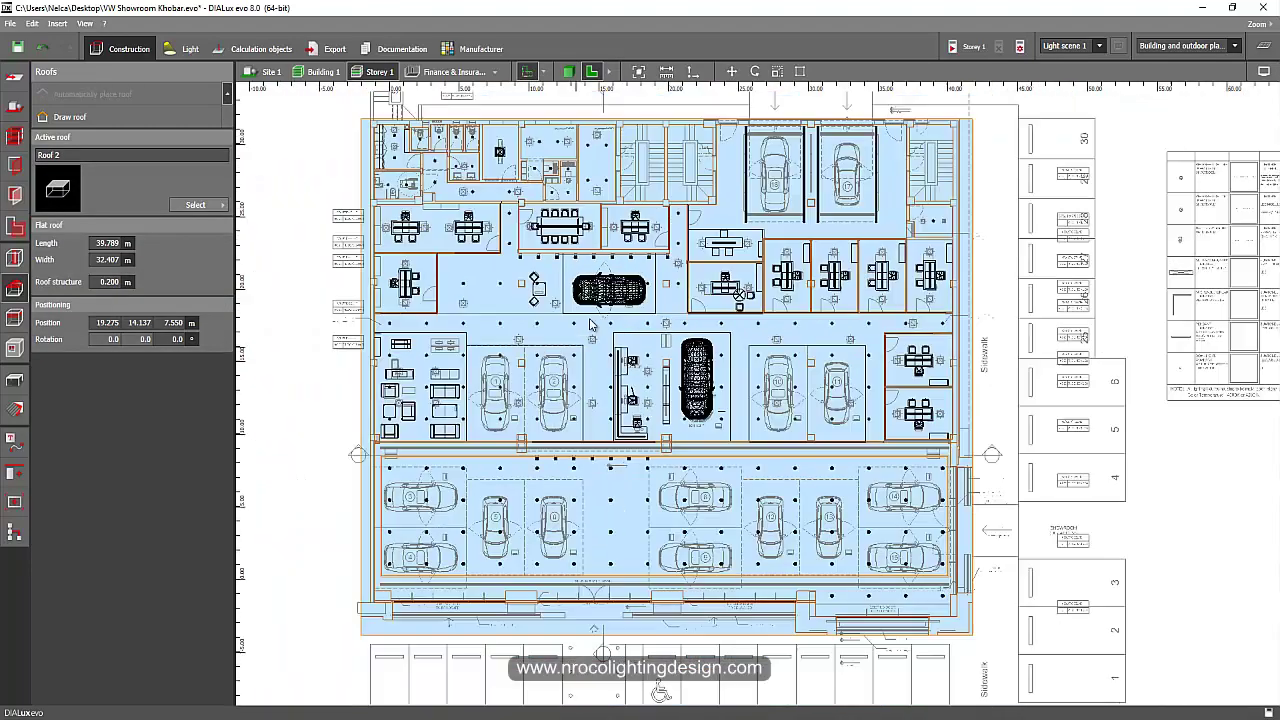
right_click(645, 218)
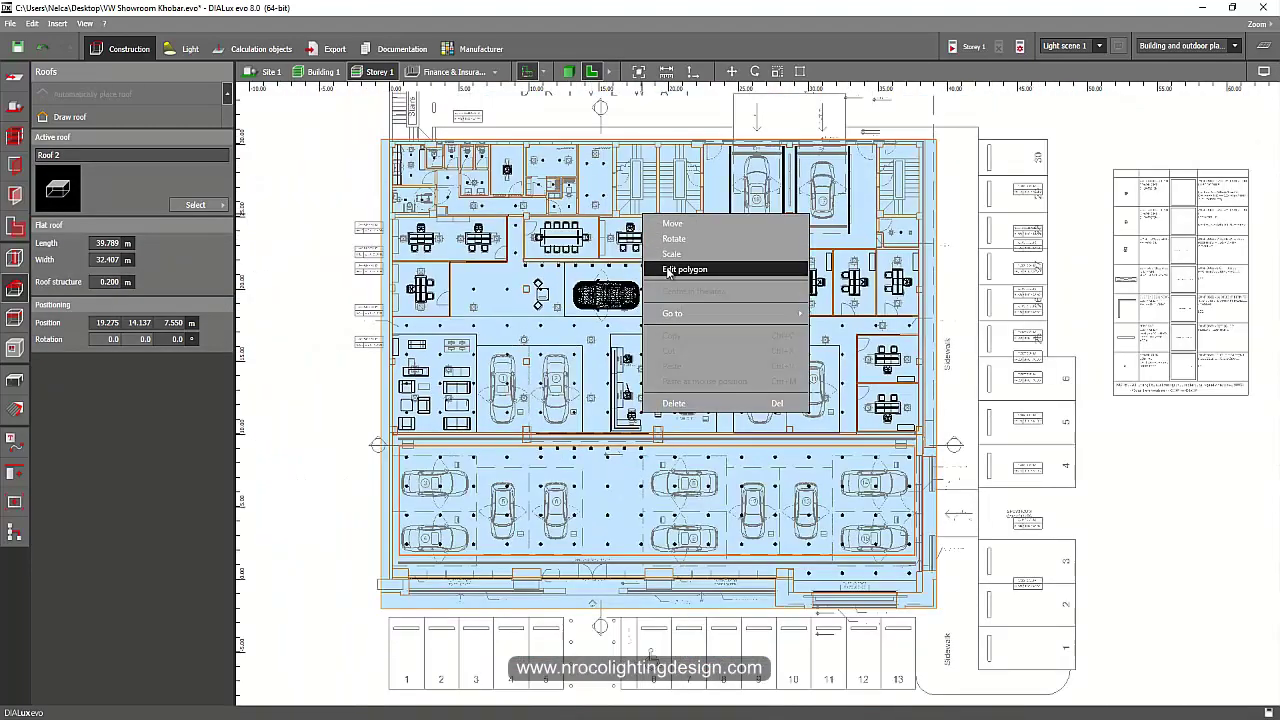
click(671, 268)
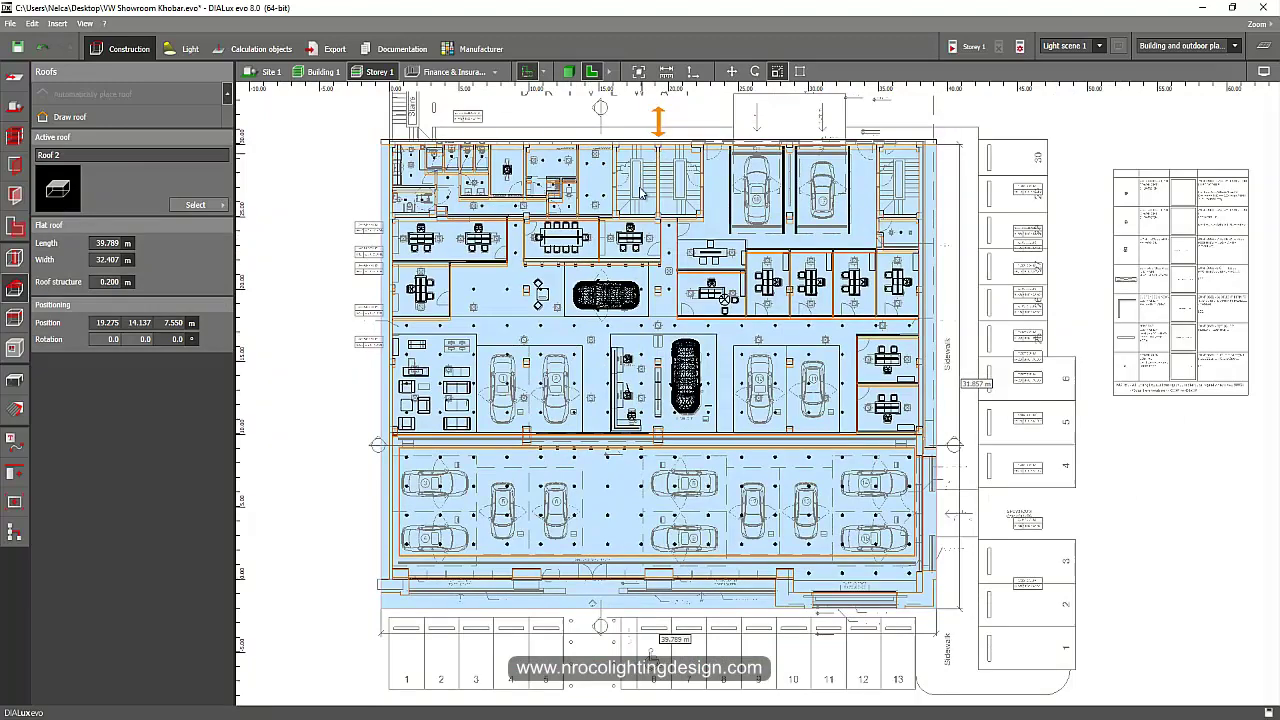
drag(658, 142, 637, 436)
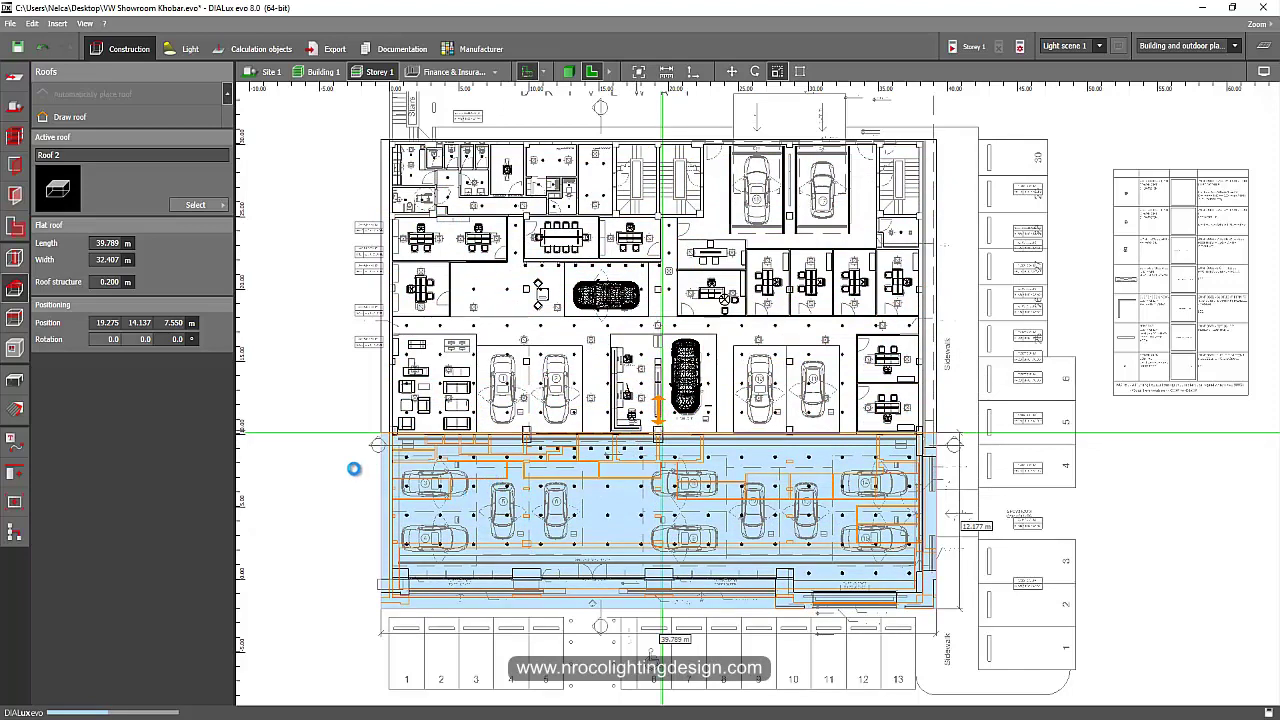
Confirm in 3D that the roof covers only the exhibition hall, leaving the rear rooms open
click(320, 372)
click(566, 72)
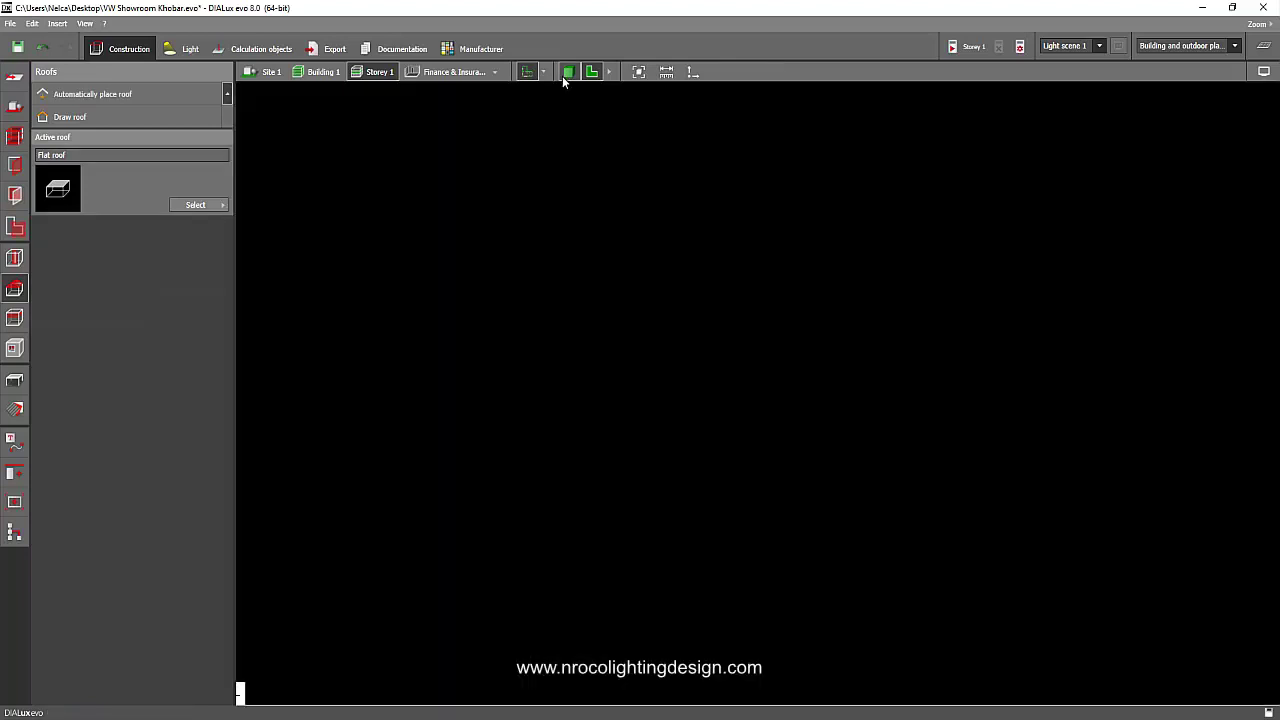
mouse_move(430, 255)
mouse_down()
mouse_move(563, 157)
mouse_move(497, 163)
mouse_move(810, 263)
mouse_up()
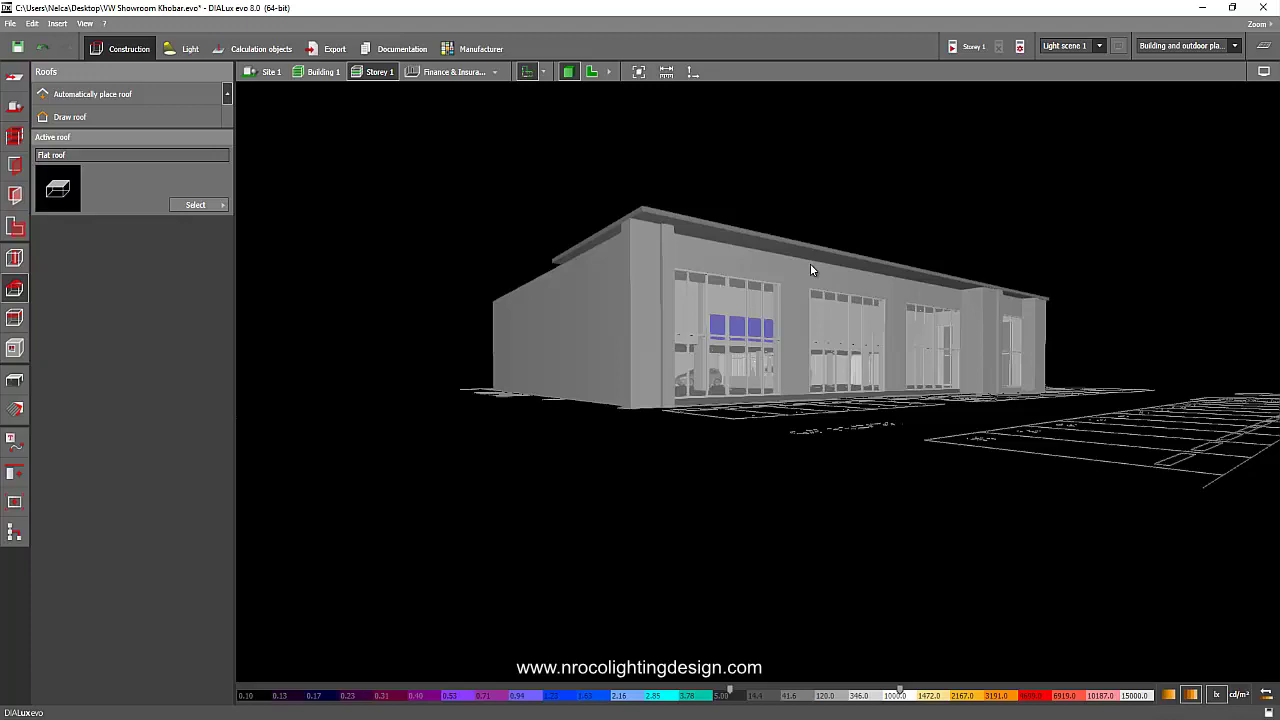
scroll(810, 263, up, 3)
scroll(960, 298, up, 3)
mouse_move(880, 300)
mouse_down()
mouse_move(757, 343)
mouse_move(771, 428)
mouse_move(677, 514)
mouse_move(826, 358)
mouse_up()
drag(551, 311, 612, 161)
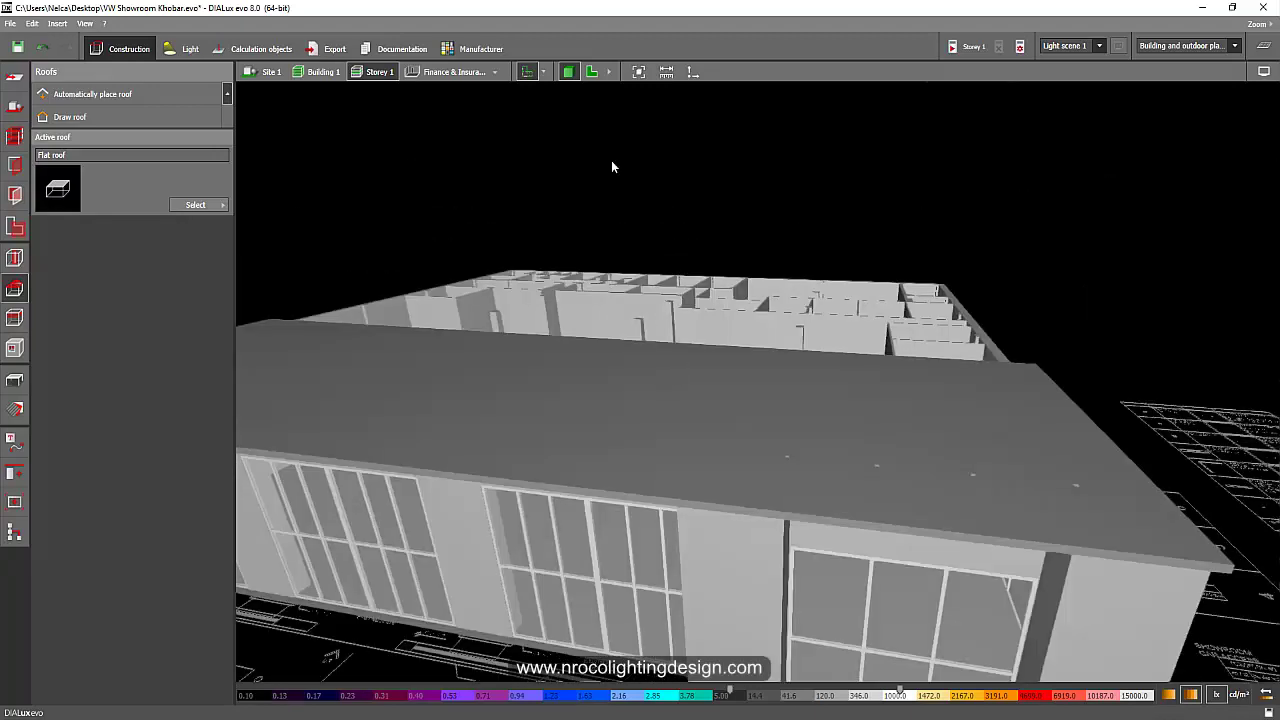
click(593, 73)
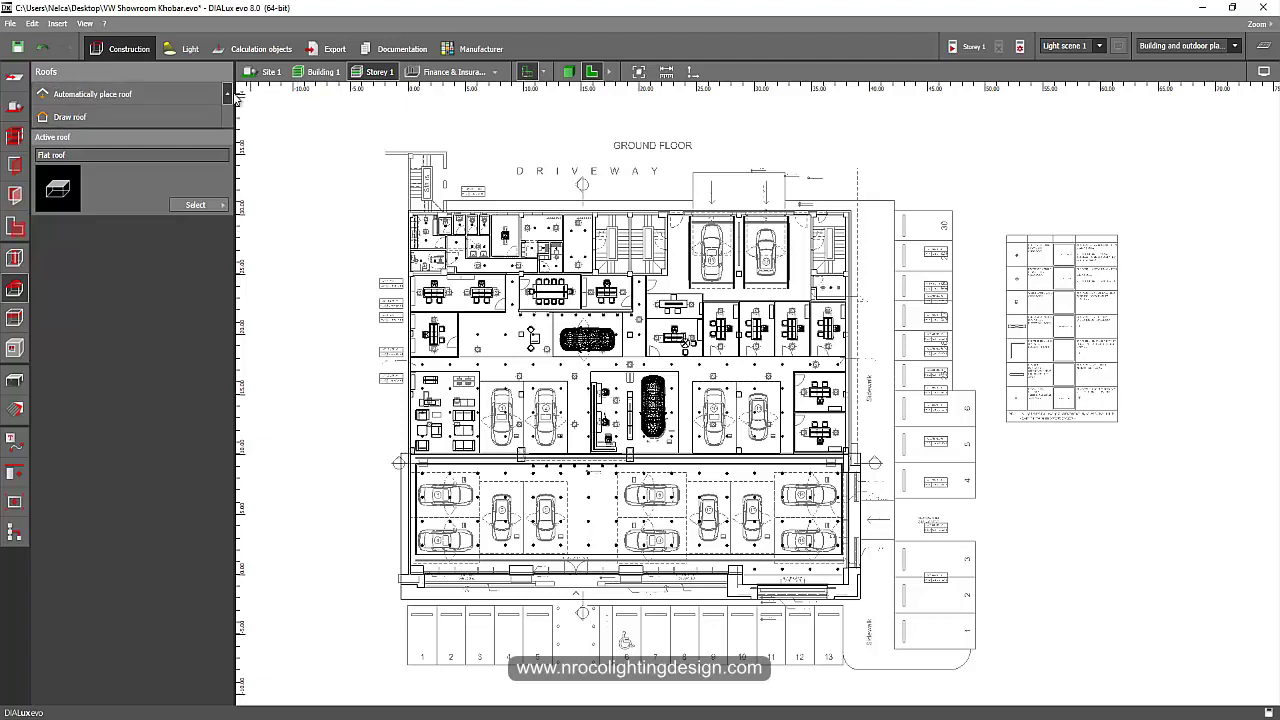
Draw a second rectangular roof, Roof 3 (39.470 × 20.640 m), over the rear small rooms
click(98, 118)
scroll(420, 250, up, 1)
scroll(420, 250, up, 1)
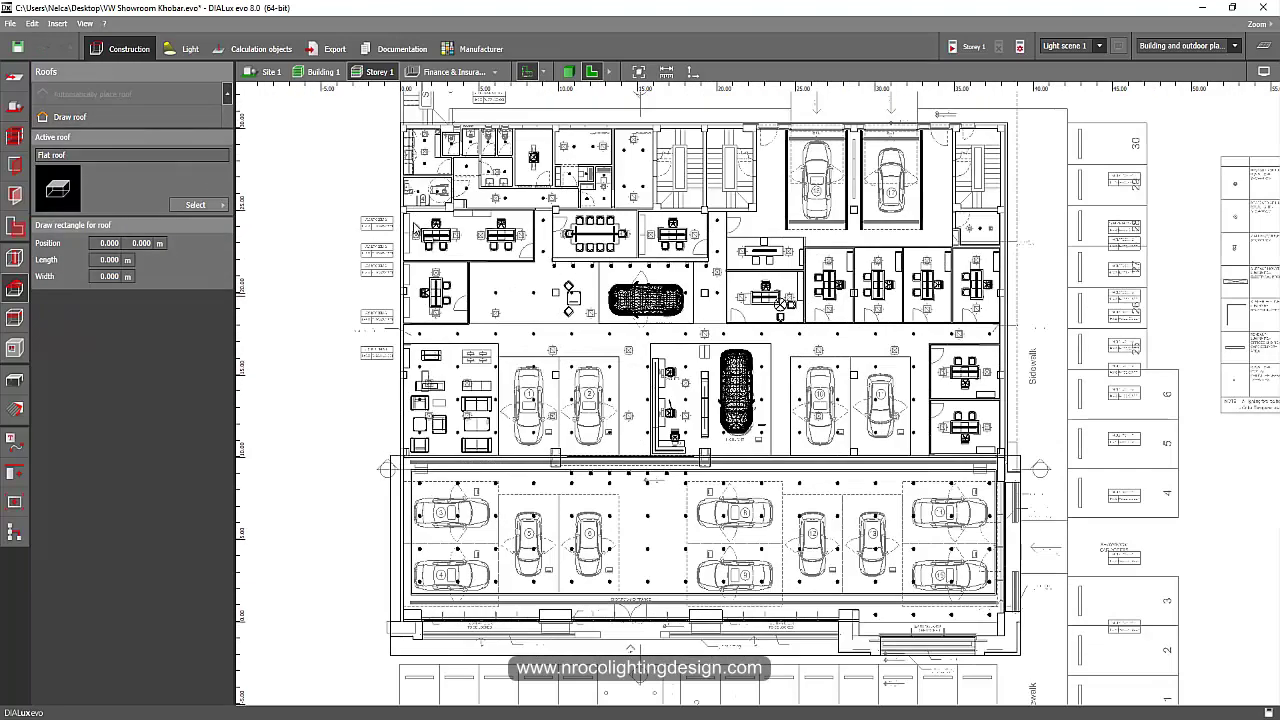
middle_drag(416, 228, 381, 298)
click(357, 188)
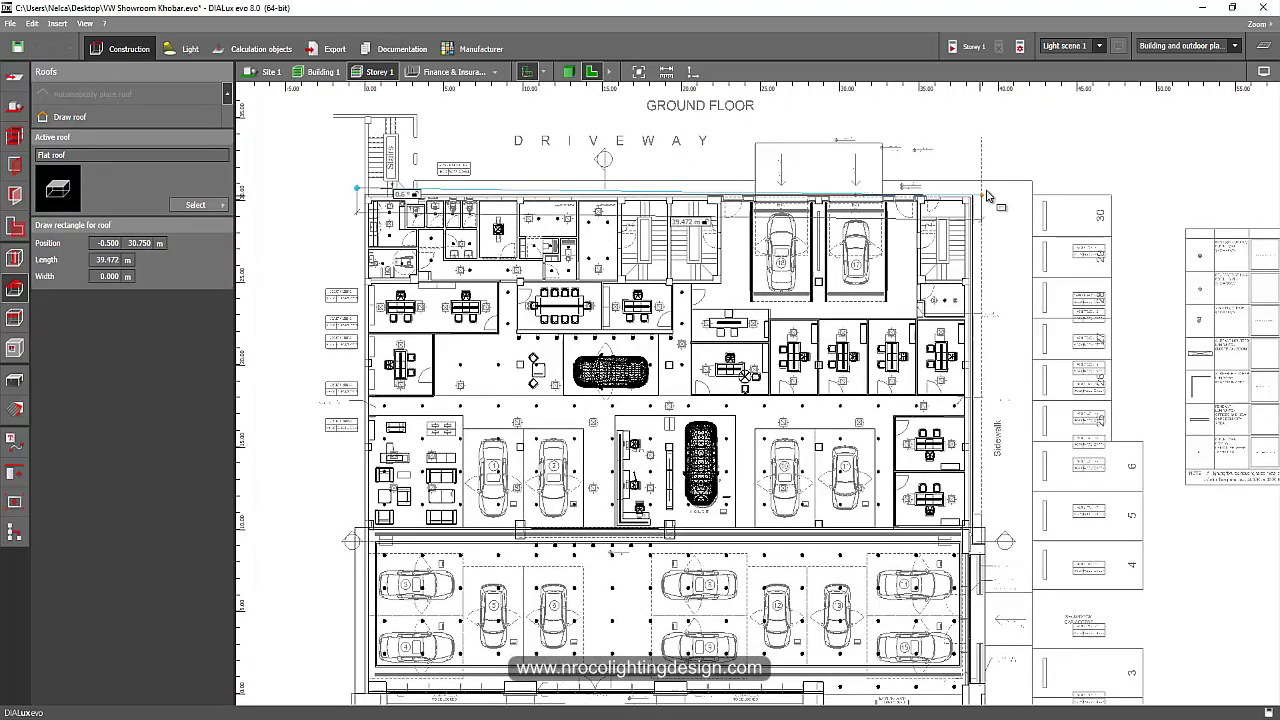
click(981, 192)
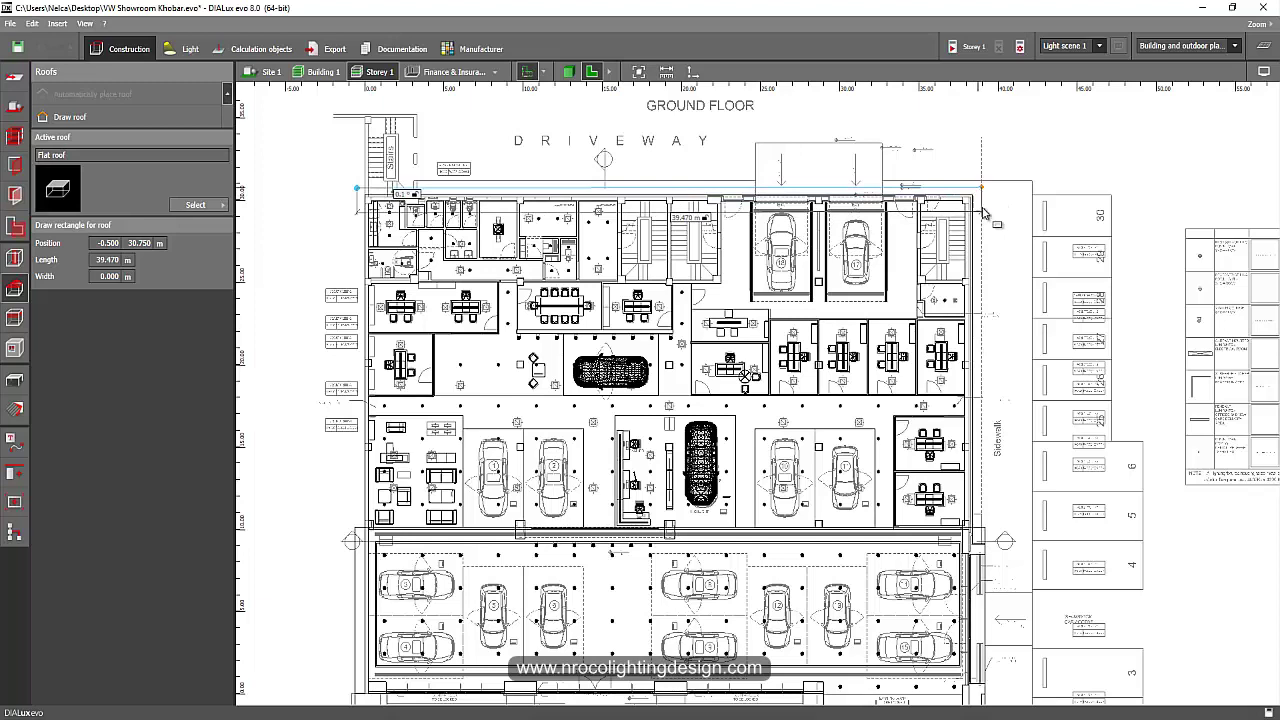
middle_drag(998, 628, 1008, 495)
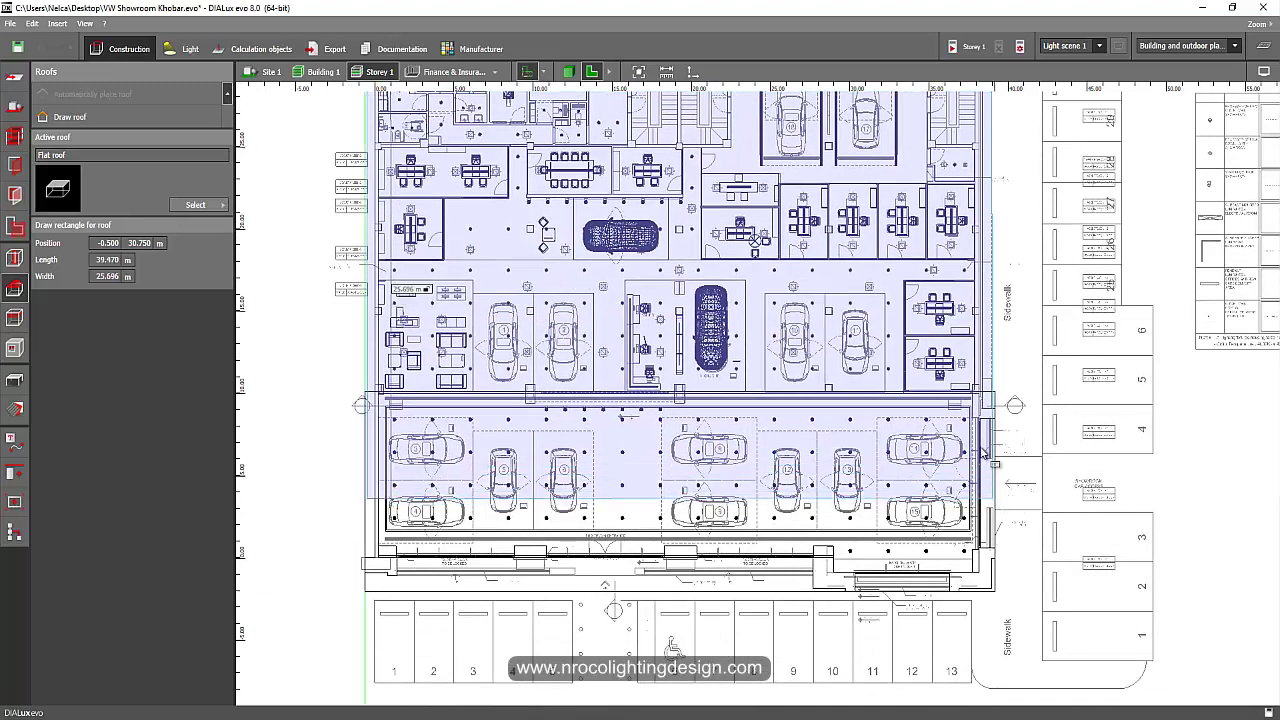
click(987, 398)
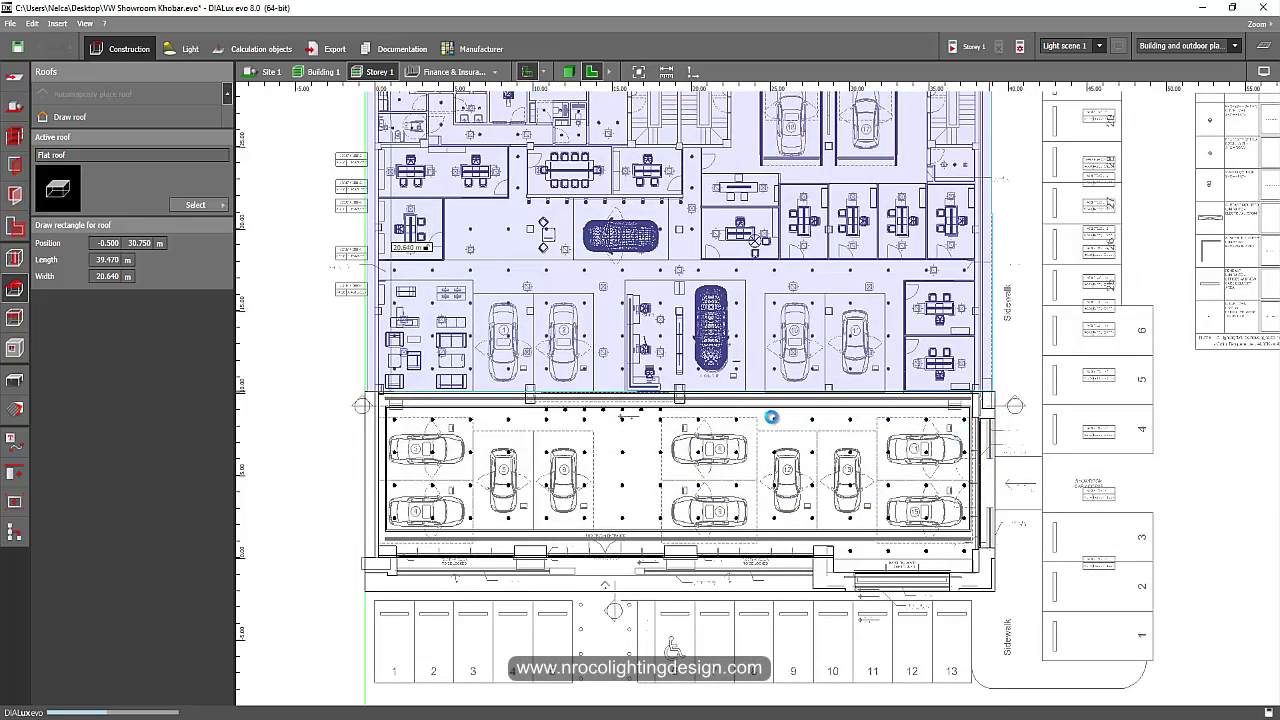
Check the new roof in 3D and switch to the flat front elevation view
click(567, 71)
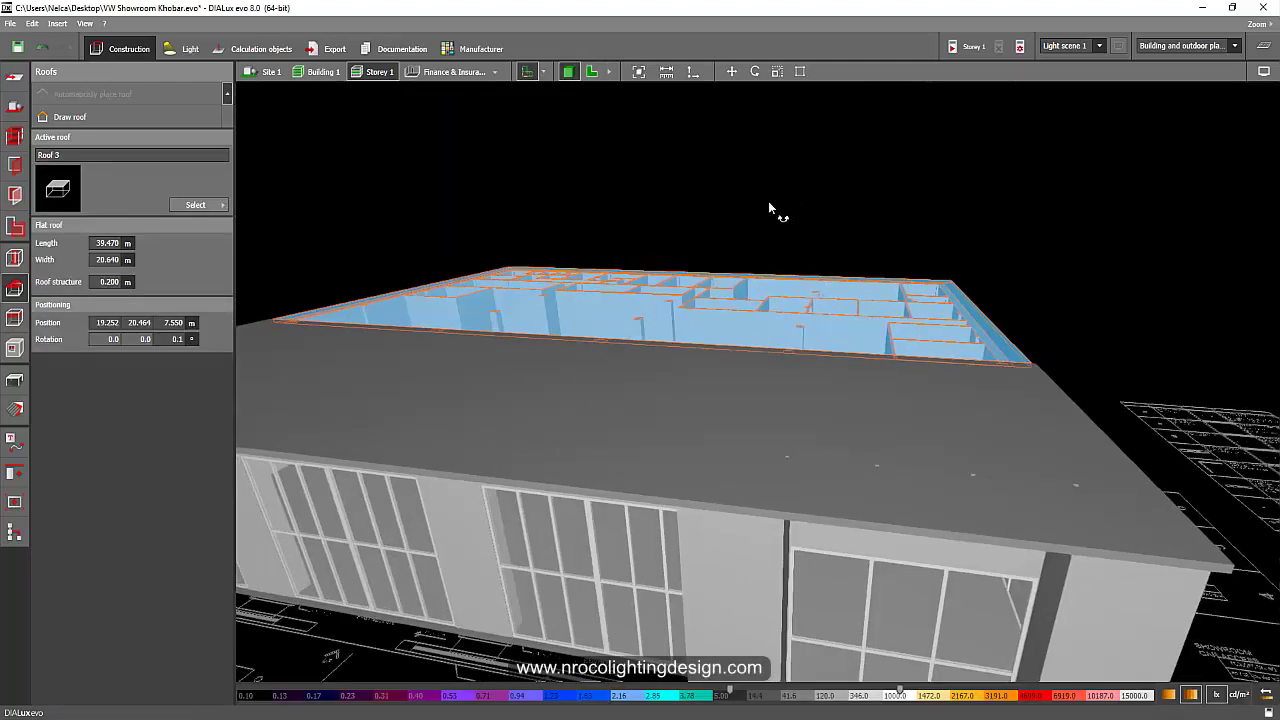
drag(768, 208, 612, 103)
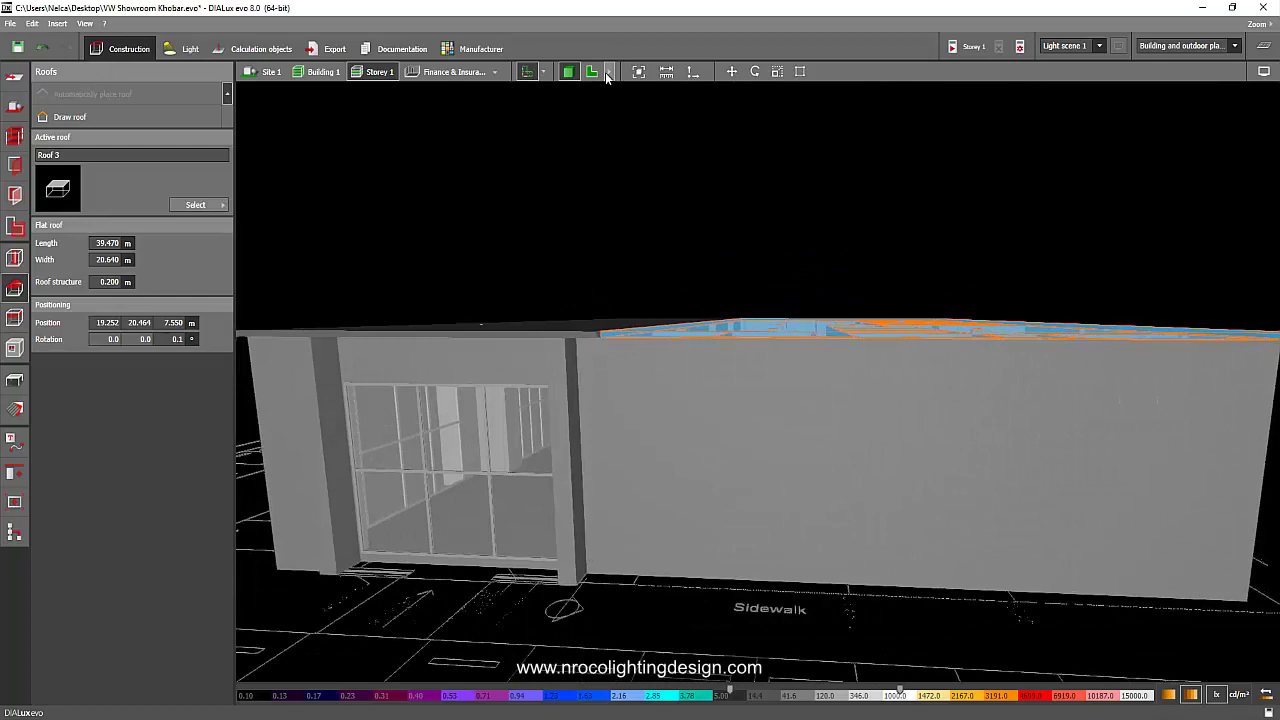
click(606, 72)
click(613, 72)
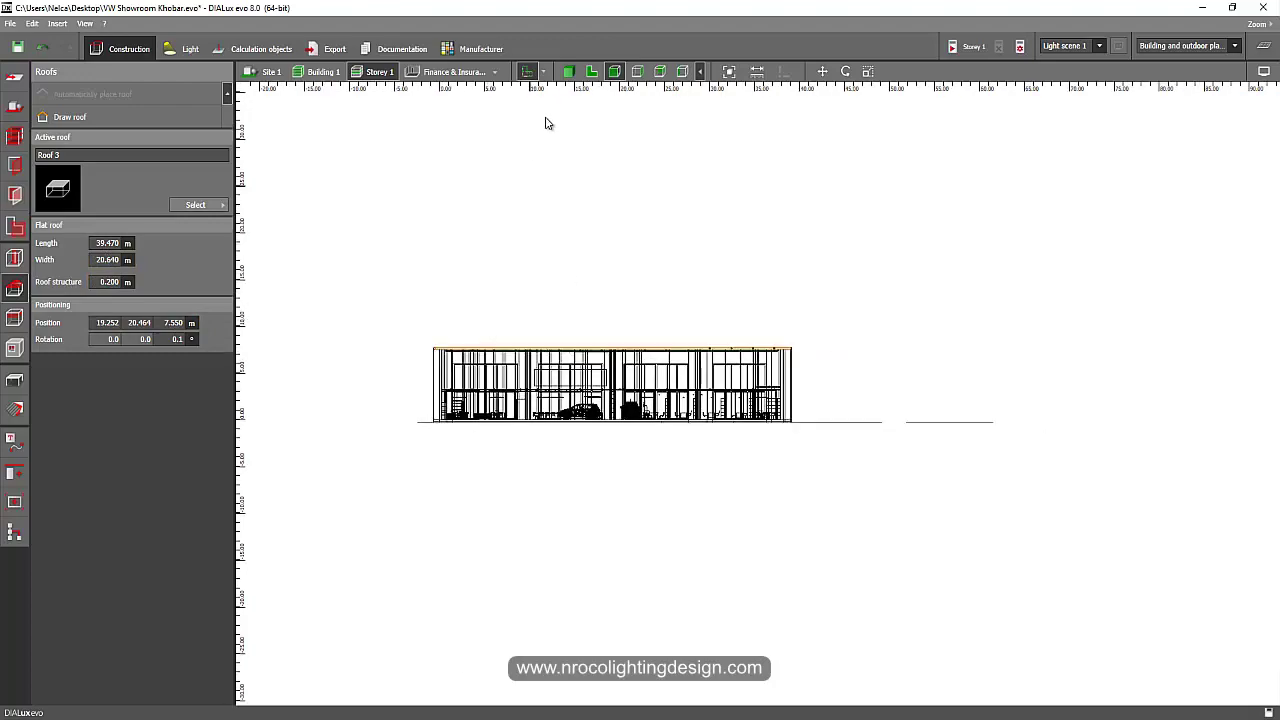
In the side elevation, set Roof 3's Position Z to 3.500 m
click(637, 72)
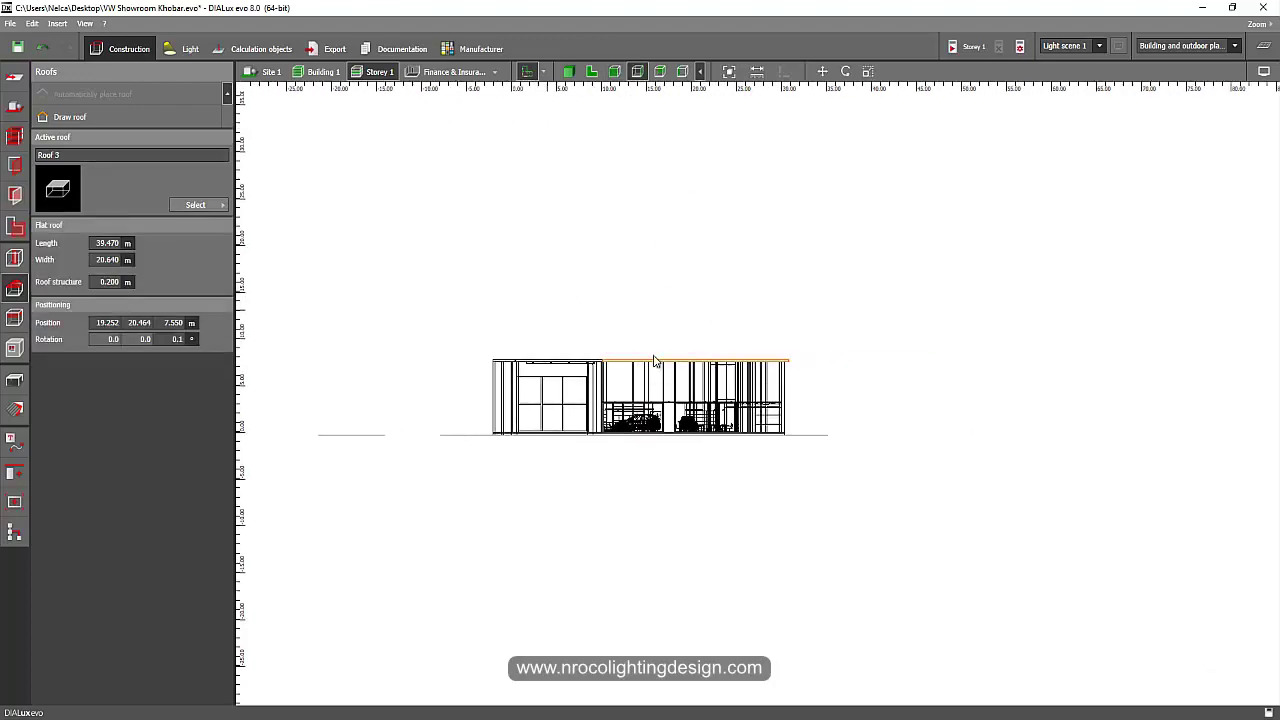
scroll(655, 361, up, 5)
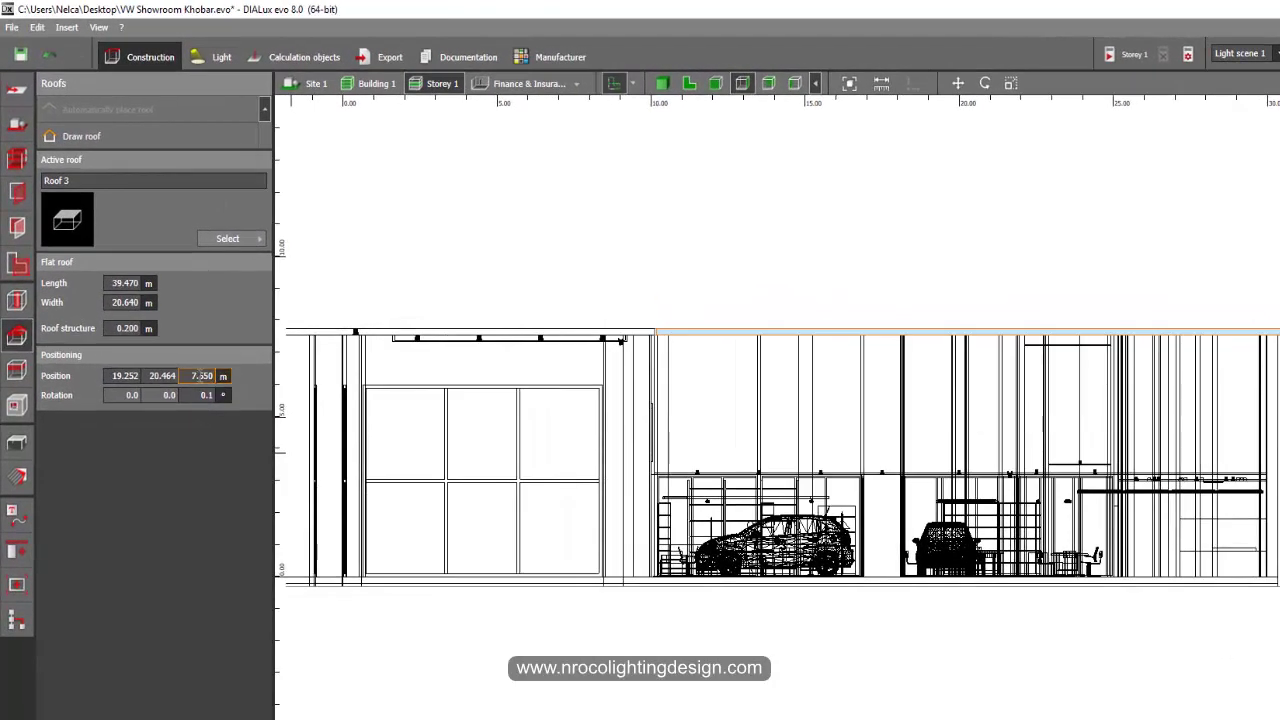
click(186, 395)
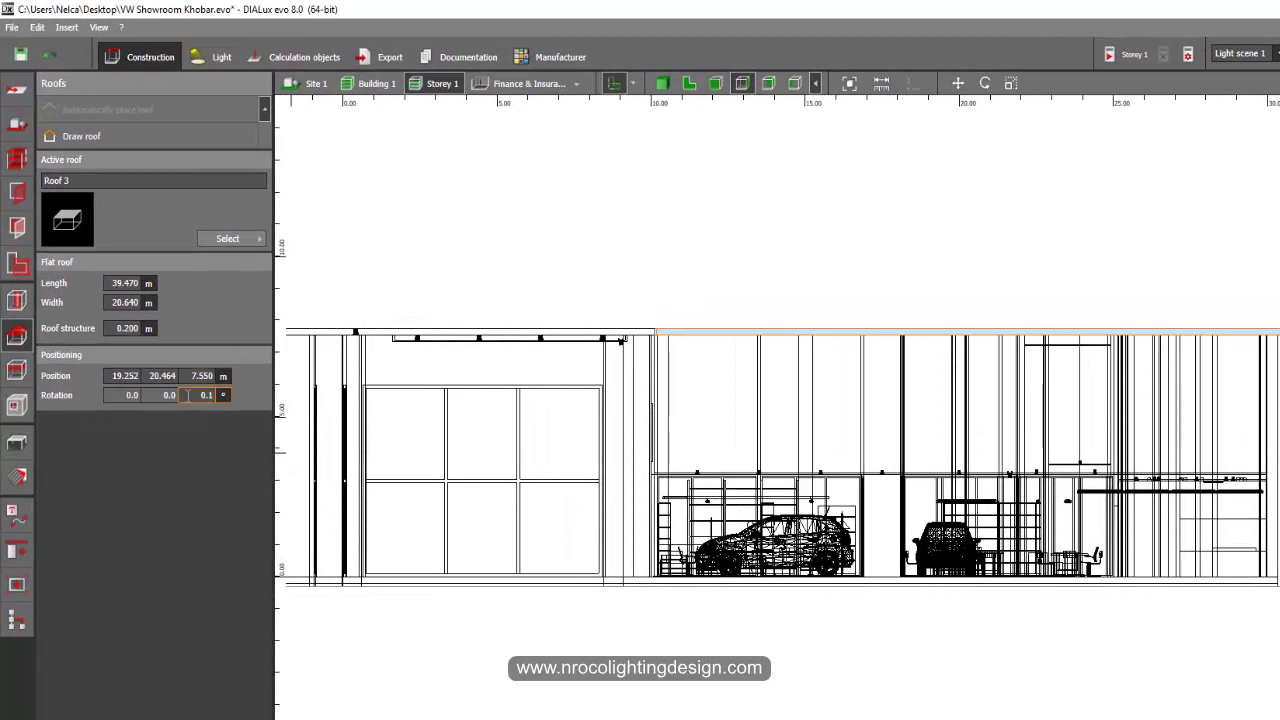
double_click(202, 375)
text(3.5)
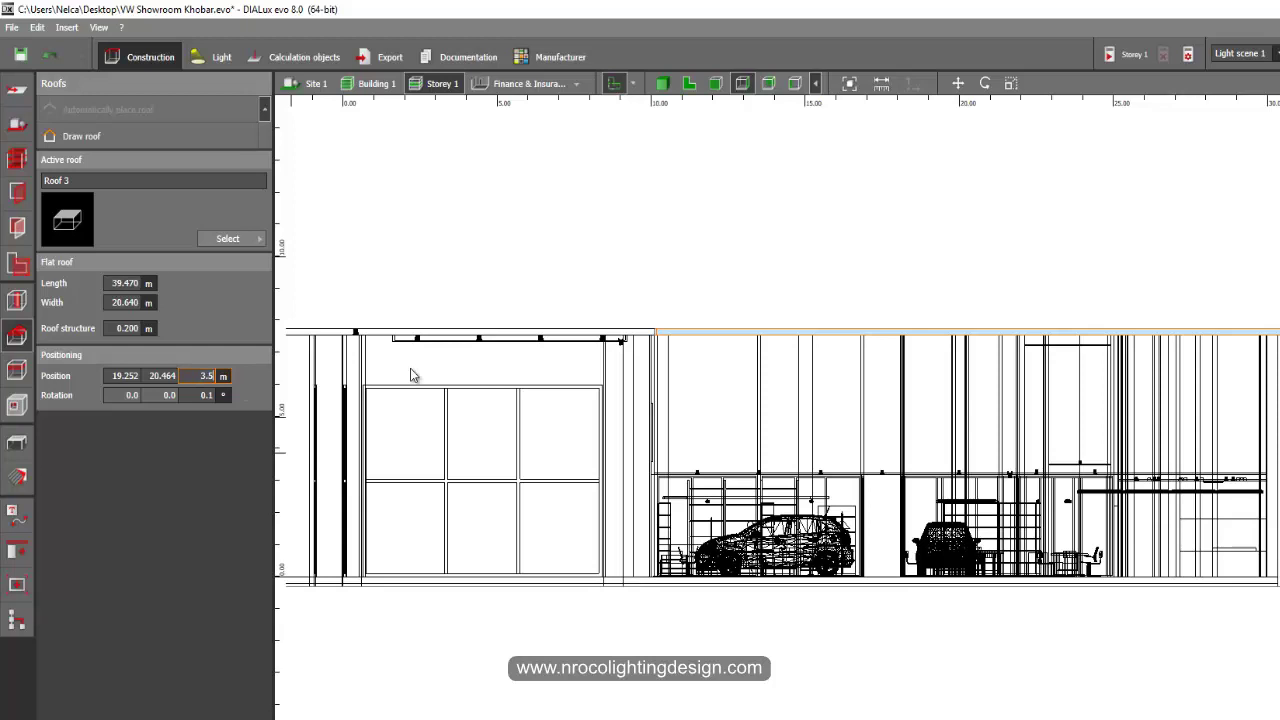
key(Return)
scroll(1065, 349, up, 1)
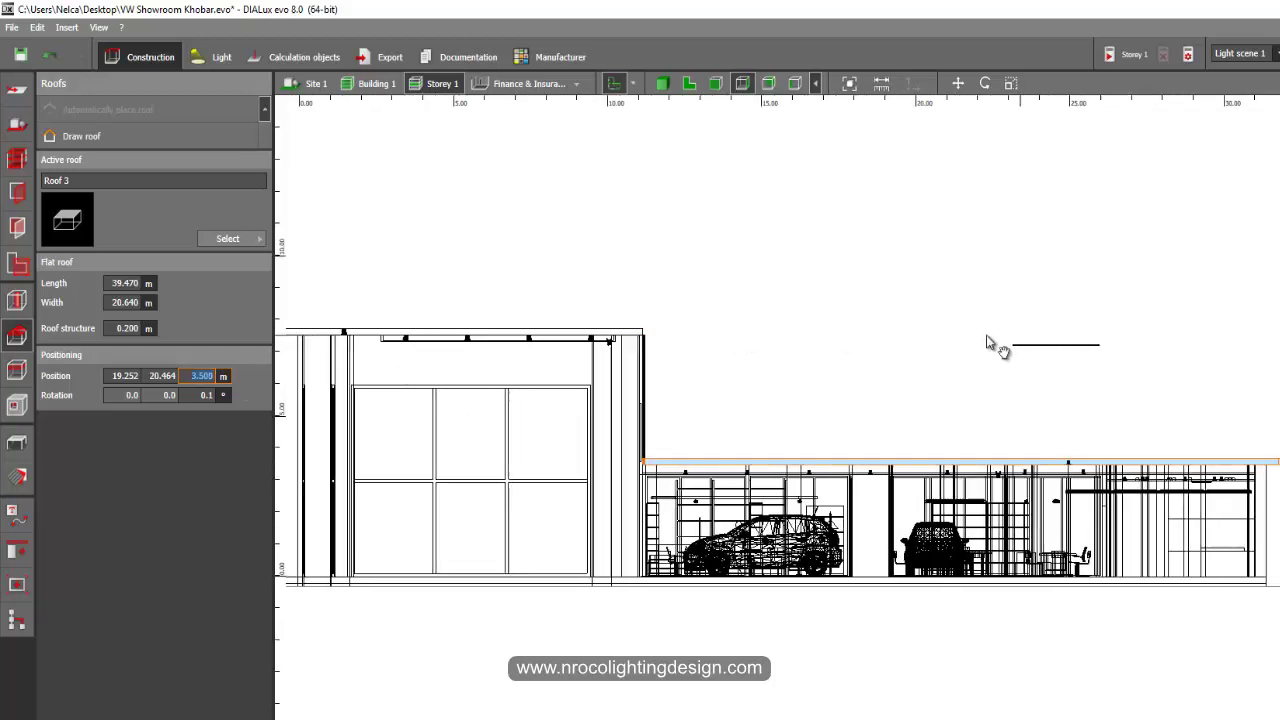
scroll(991, 343, up, 1)
scroll(974, 369, up, 2)
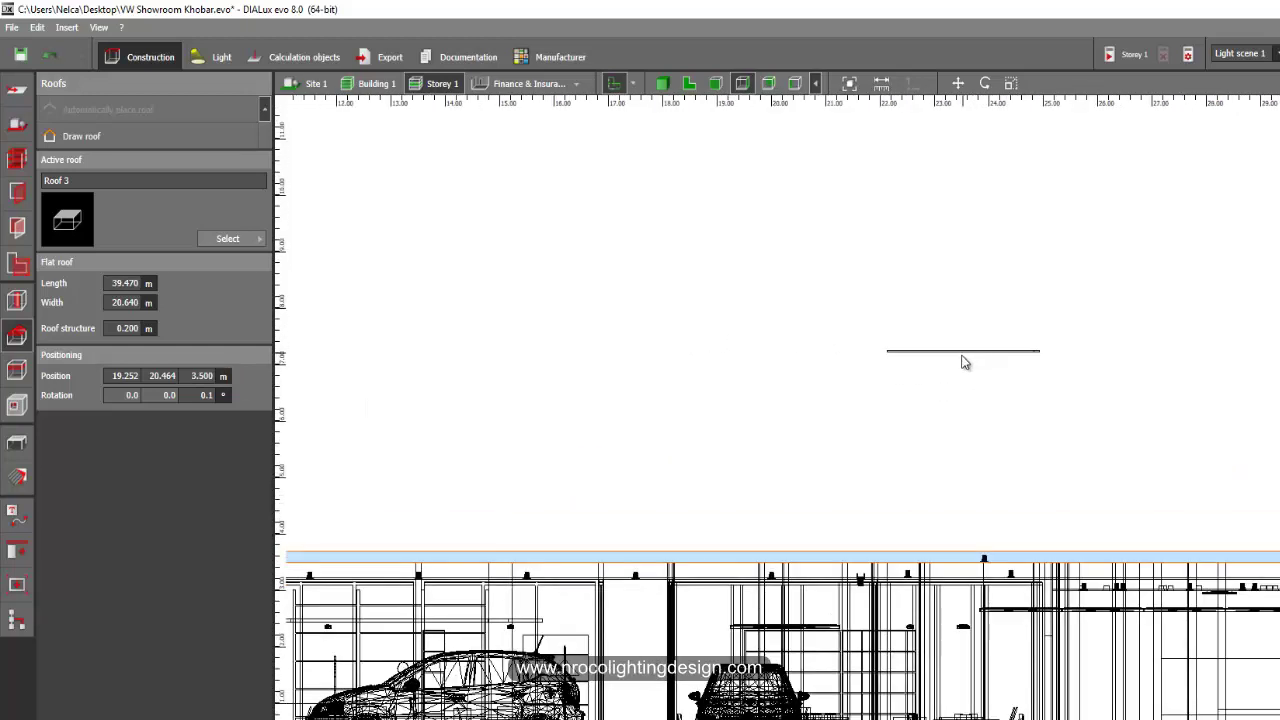
key(Escape)
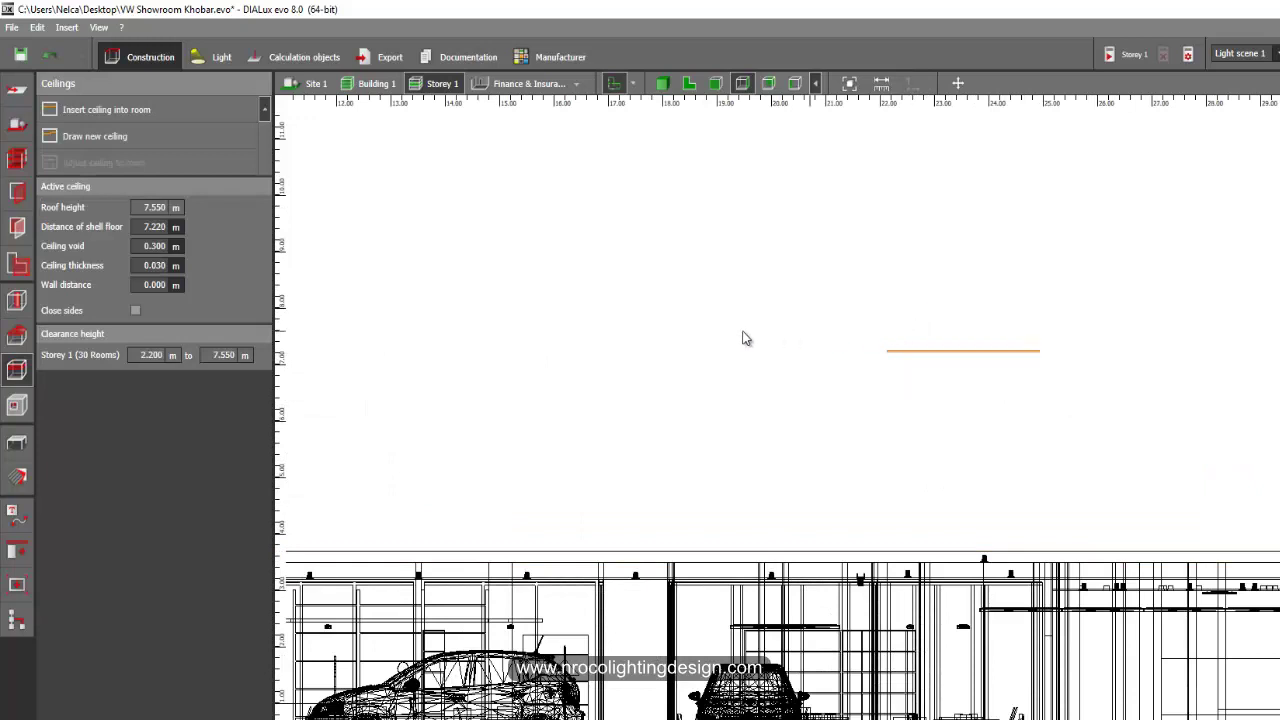
Cancel the ceiling placement and orbit the 3D model to inspect the differing room heights
click(876, 321)
click(687, 84)
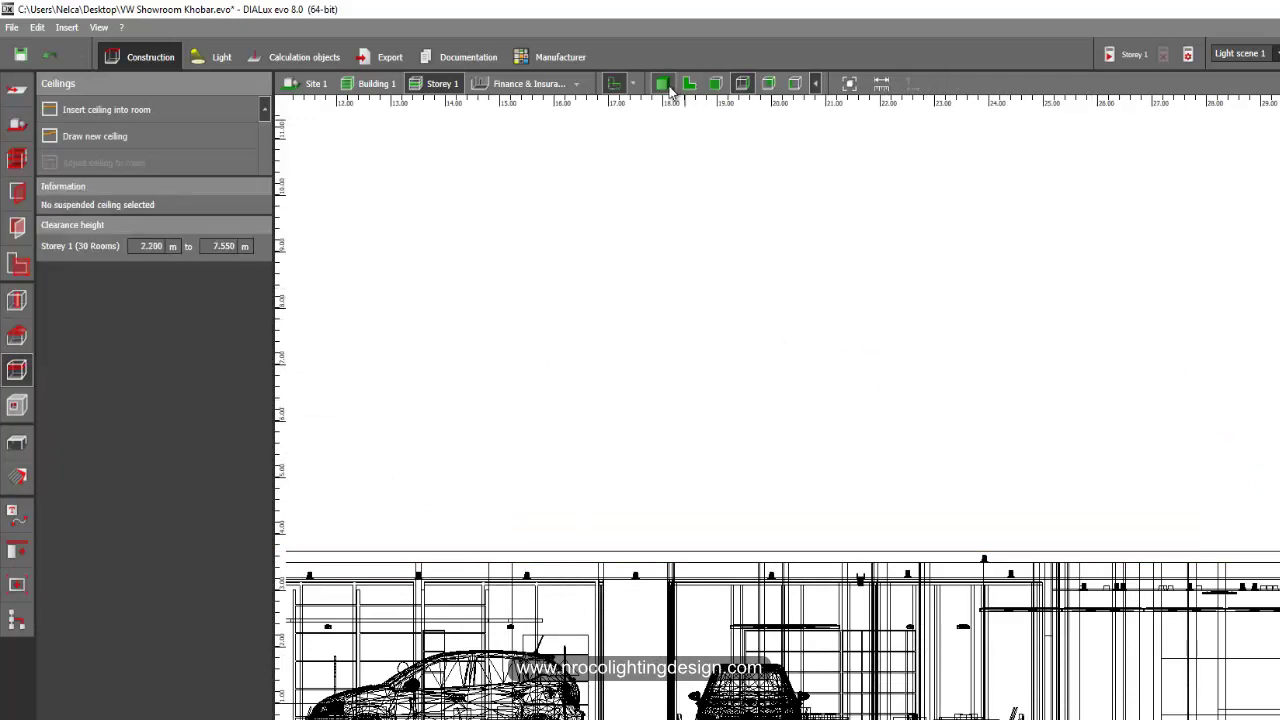
mouse_move(516, 236)
mouse_down()
mouse_move(710, 428)
mouse_move(985, 471)
mouse_move(898, 475)
mouse_move(752, 425)
mouse_move(648, 360)
mouse_move(635, 372)
mouse_move(688, 380)
mouse_move(420, 215)
mouse_move(358, 203)
mouse_move(492, 182)
mouse_move(390, 81)
mouse_up()
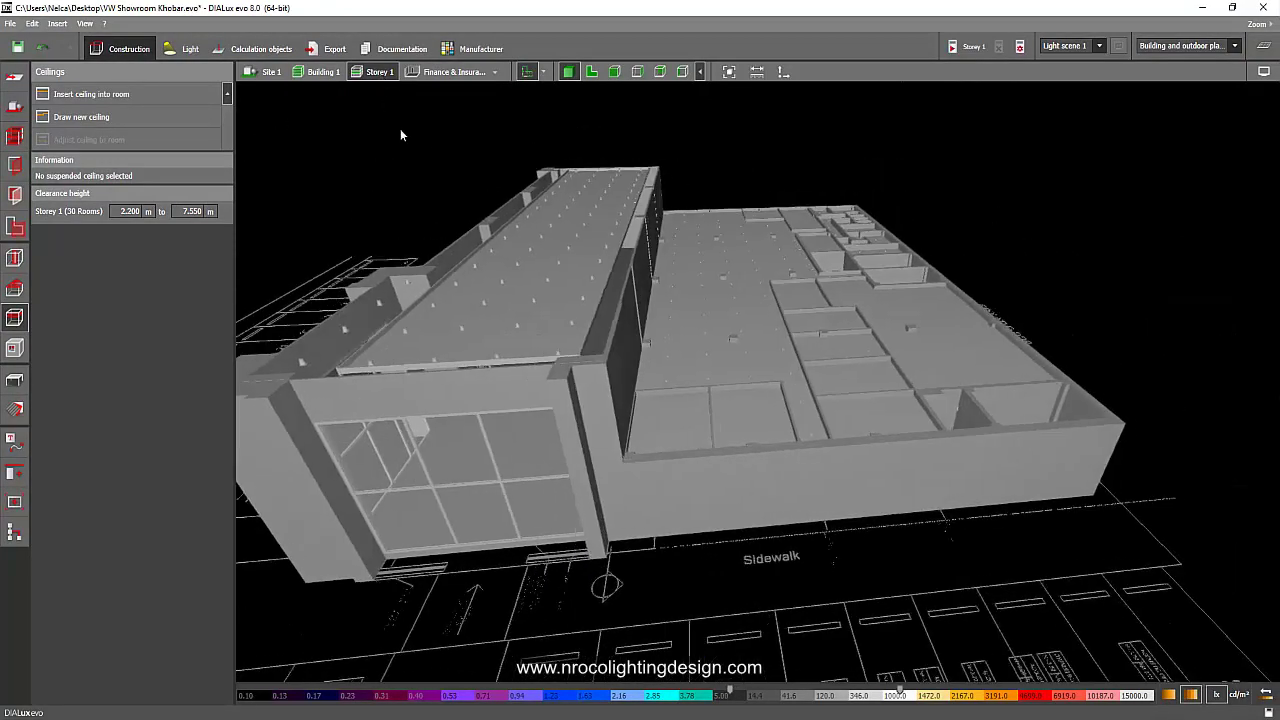
mouse_move(400, 135)
mouse_down()
mouse_move(369, 211)
mouse_move(857, 349)
mouse_move(660, 354)
mouse_move(613, 452)
mouse_move(647, 384)
mouse_move(693, 352)
mouse_move(677, 401)
mouse_move(697, 340)
mouse_move(586, 371)
mouse_move(790, 320)
mouse_move(670, 480)
mouse_move(706, 449)
mouse_move(953, 523)
mouse_up()
mouse_move(906, 412)
mouse_down()
mouse_move(751, 466)
mouse_move(917, 393)
mouse_move(753, 460)
mouse_move(737, 486)
mouse_move(923, 366)
mouse_move(731, 557)
mouse_move(801, 452)
mouse_move(834, 434)
mouse_move(523, 394)
mouse_move(551, 391)
mouse_move(268, 118)
mouse_up()
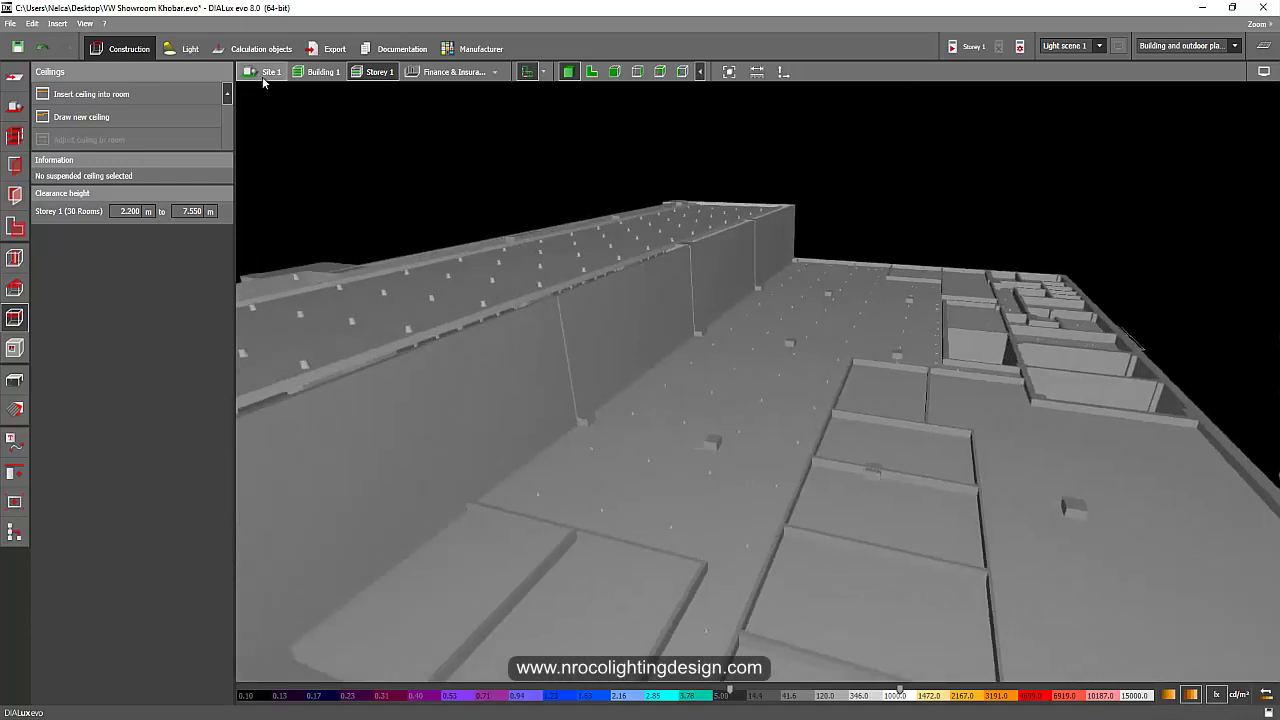
Show Site 1 in 3D and orbit out toward the long side wall and parking
click(265, 72)
mouse_move(330, 190)
mouse_down()
mouse_move(887, 296)
mouse_move(607, 297)
mouse_up()
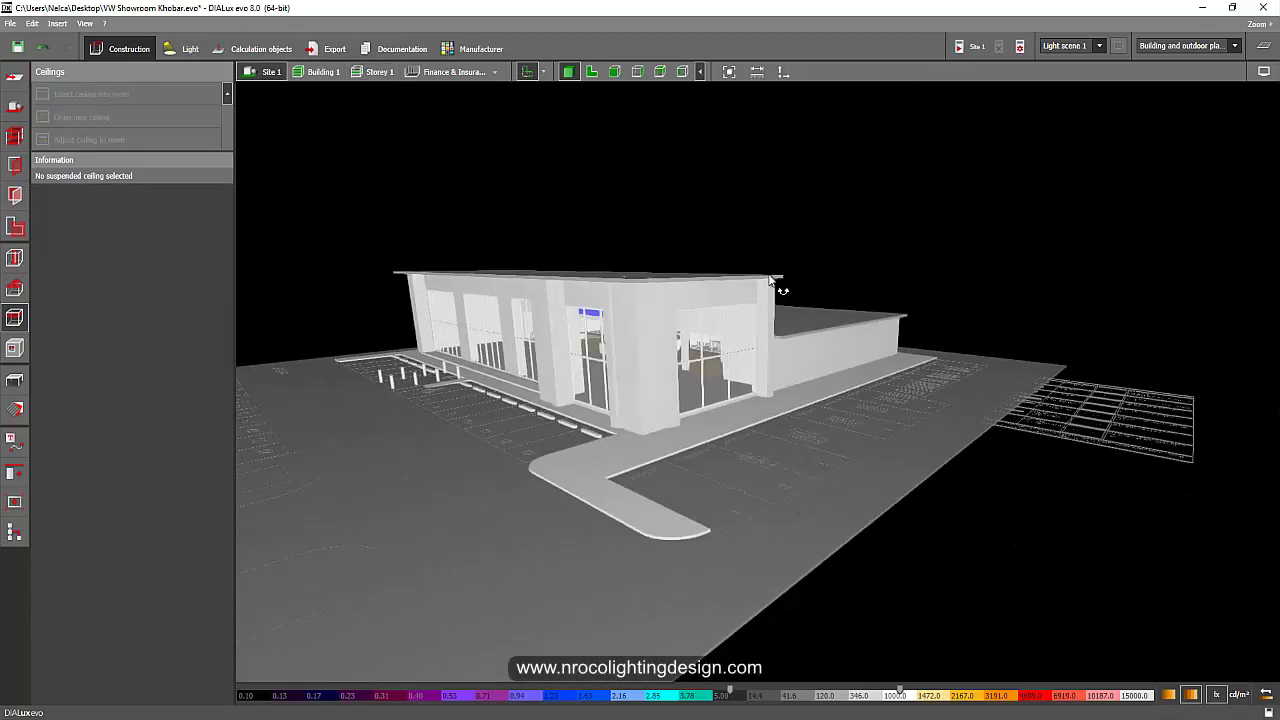
scroll(607, 297, up, 2)
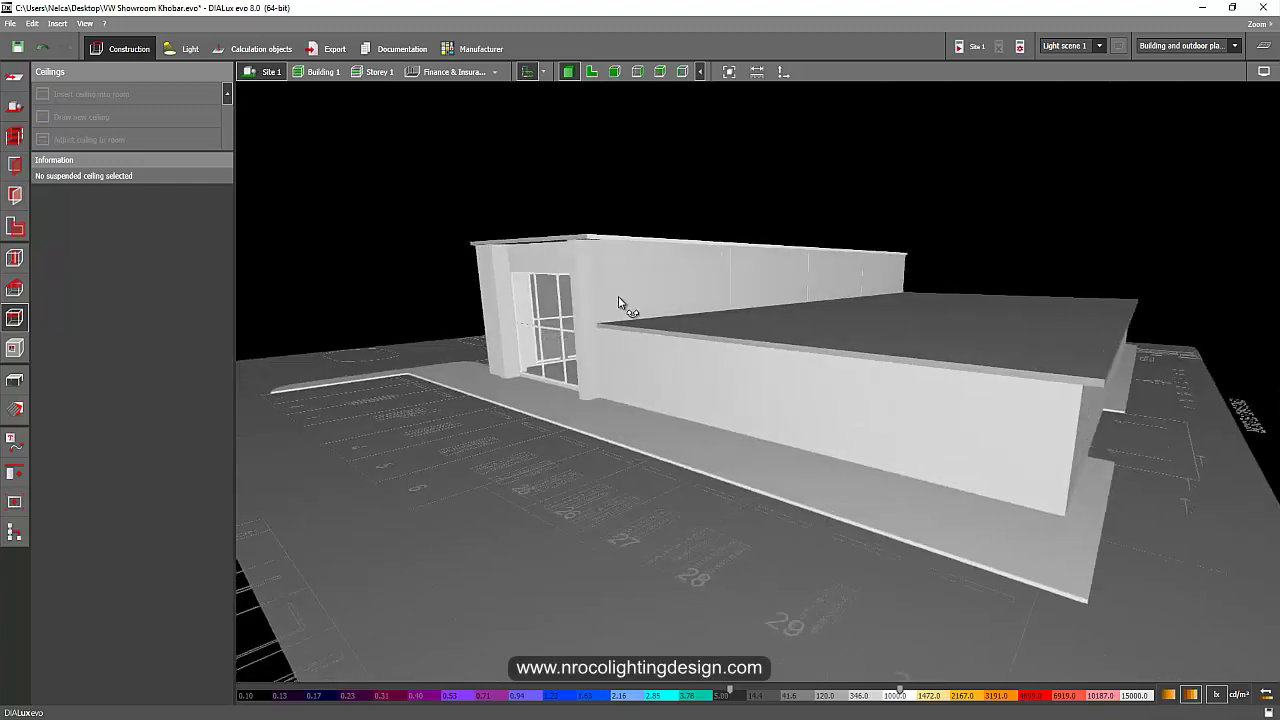
scroll(623, 306, up, 2)
scroll(628, 297, up, 2)
scroll(597, 309, up, 2)
scroll(657, 316, down, 2)
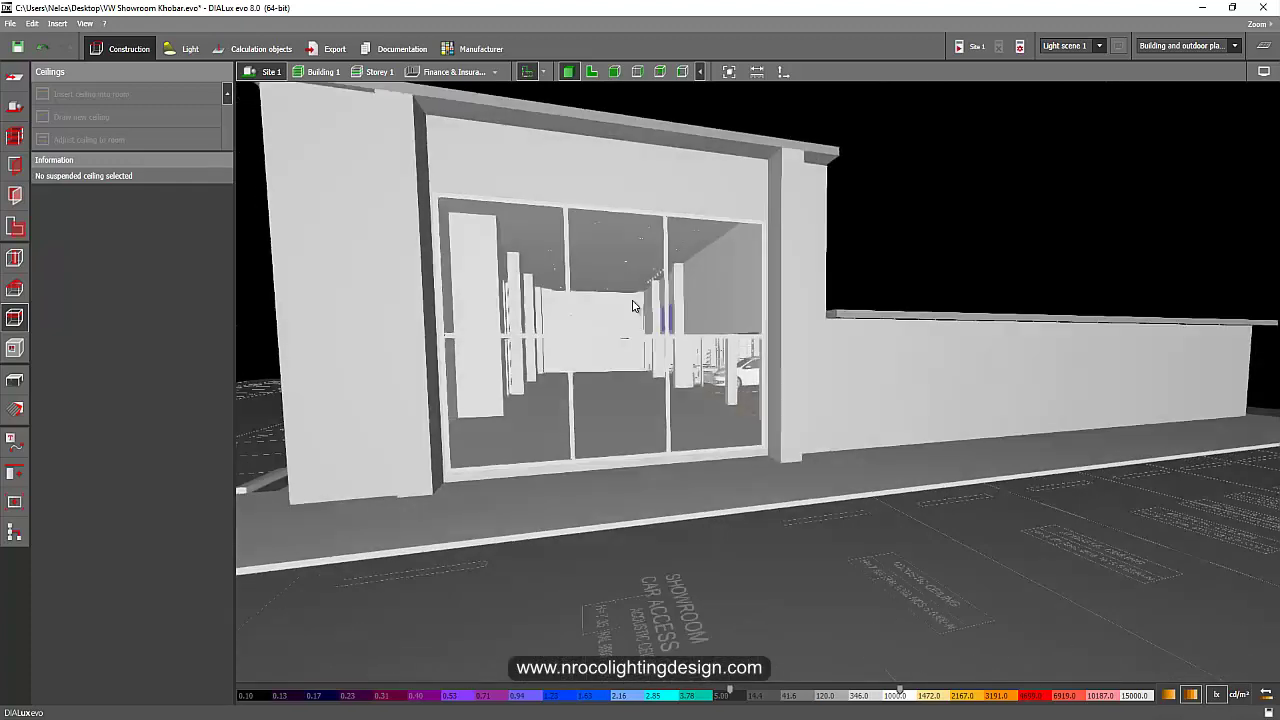
scroll(630, 260, down, 2)
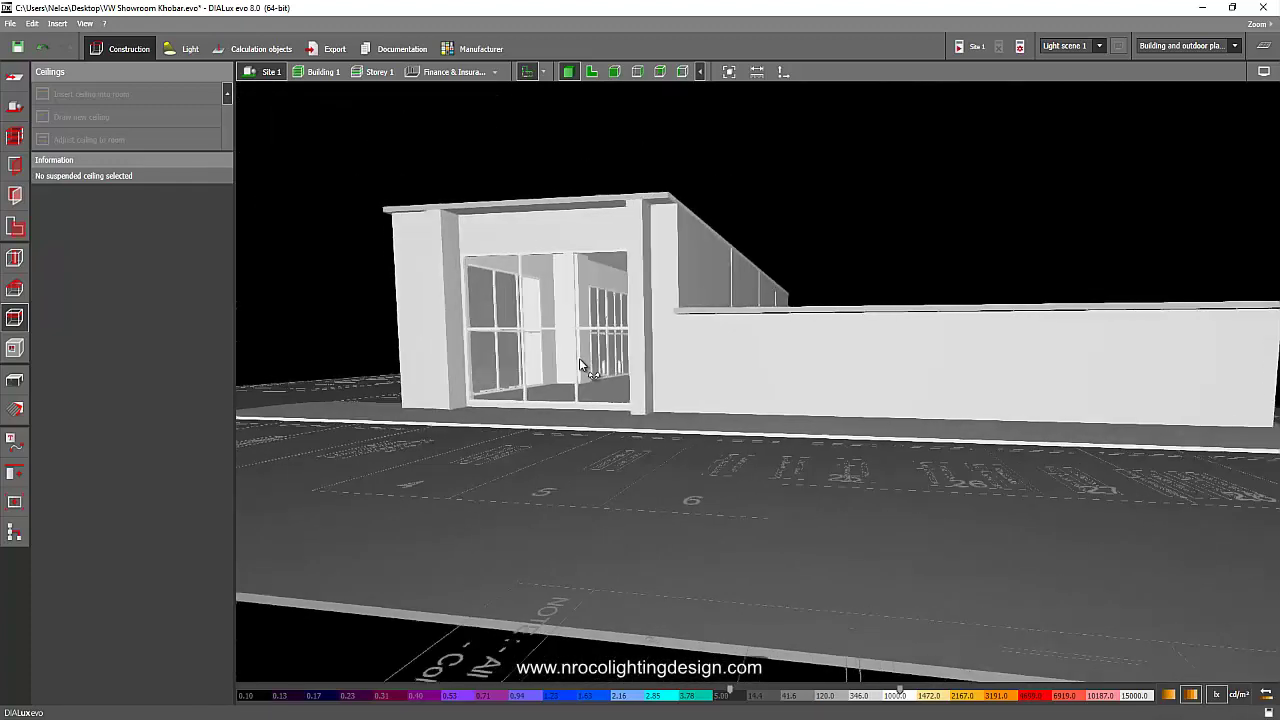
drag(597, 362, 786, 351)
drag(724, 392, 838, 328)
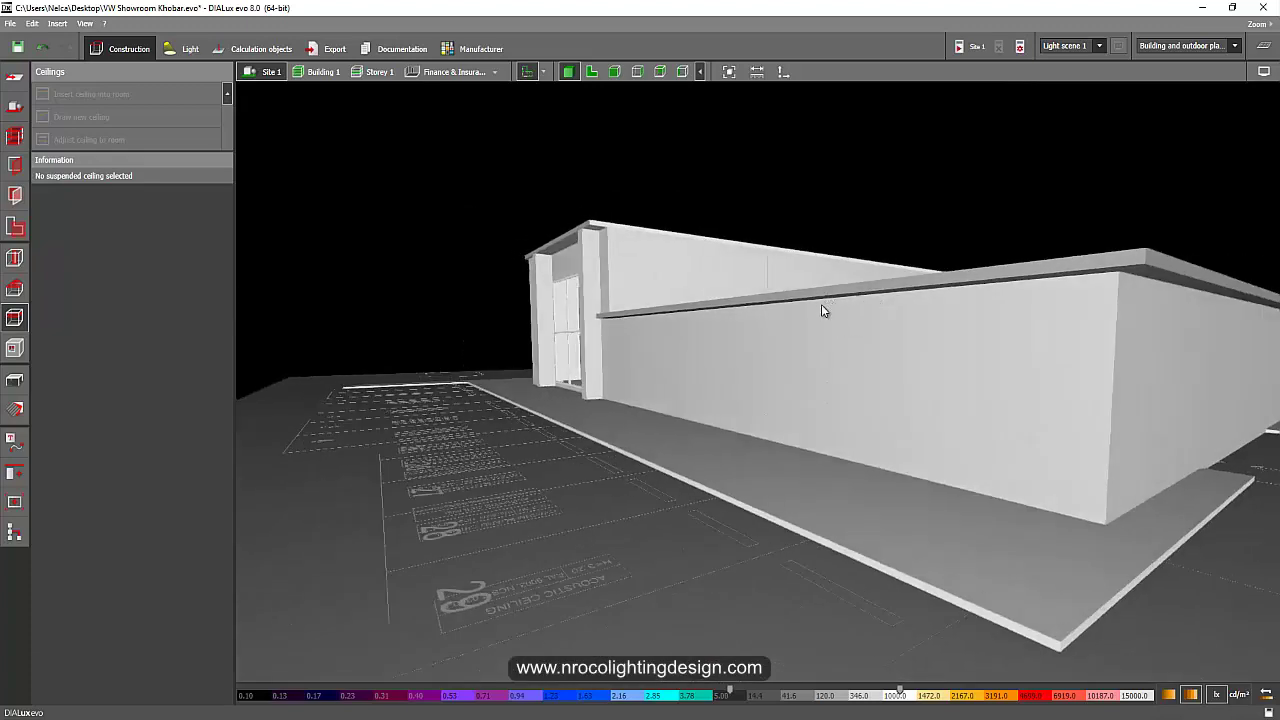
scroll(836, 342, down, 2)
scroll(815, 345, up, 3)
scroll(860, 347, down, 3)
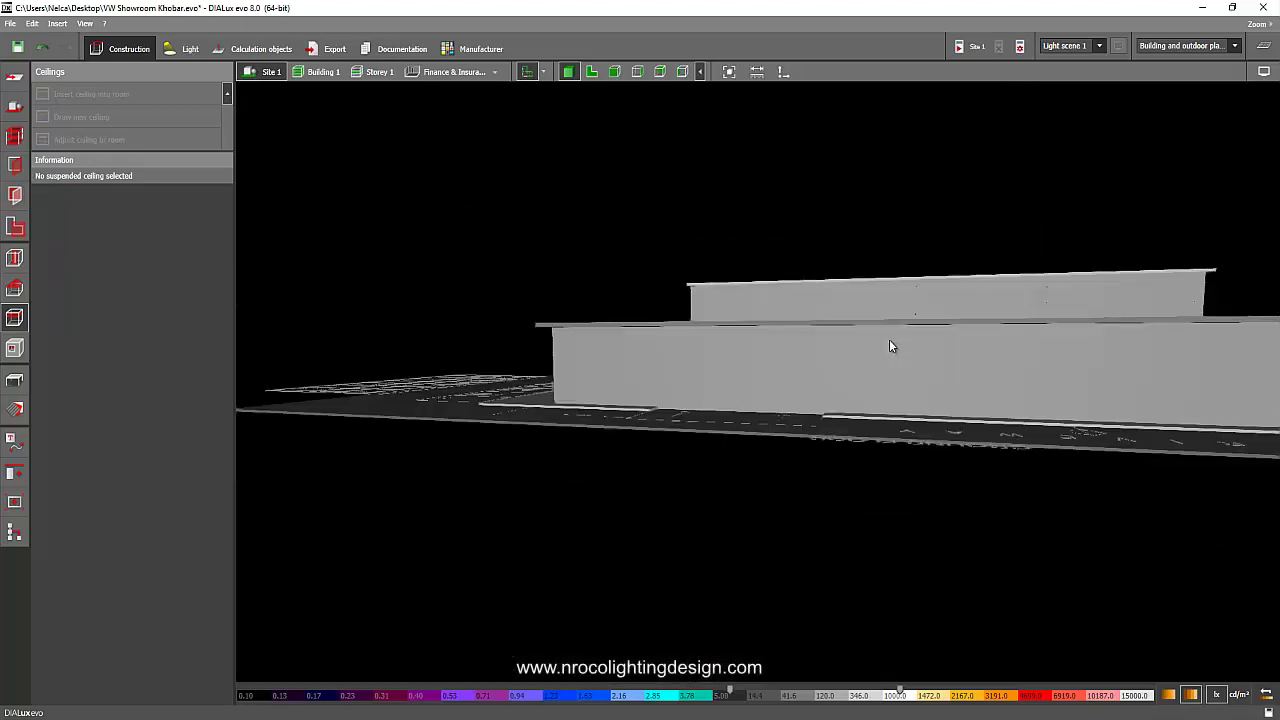
scroll(840, 362, up, 3)
scroll(790, 382, down, 2)
scroll(786, 381, down, 2)
scroll(788, 375, up, 1)
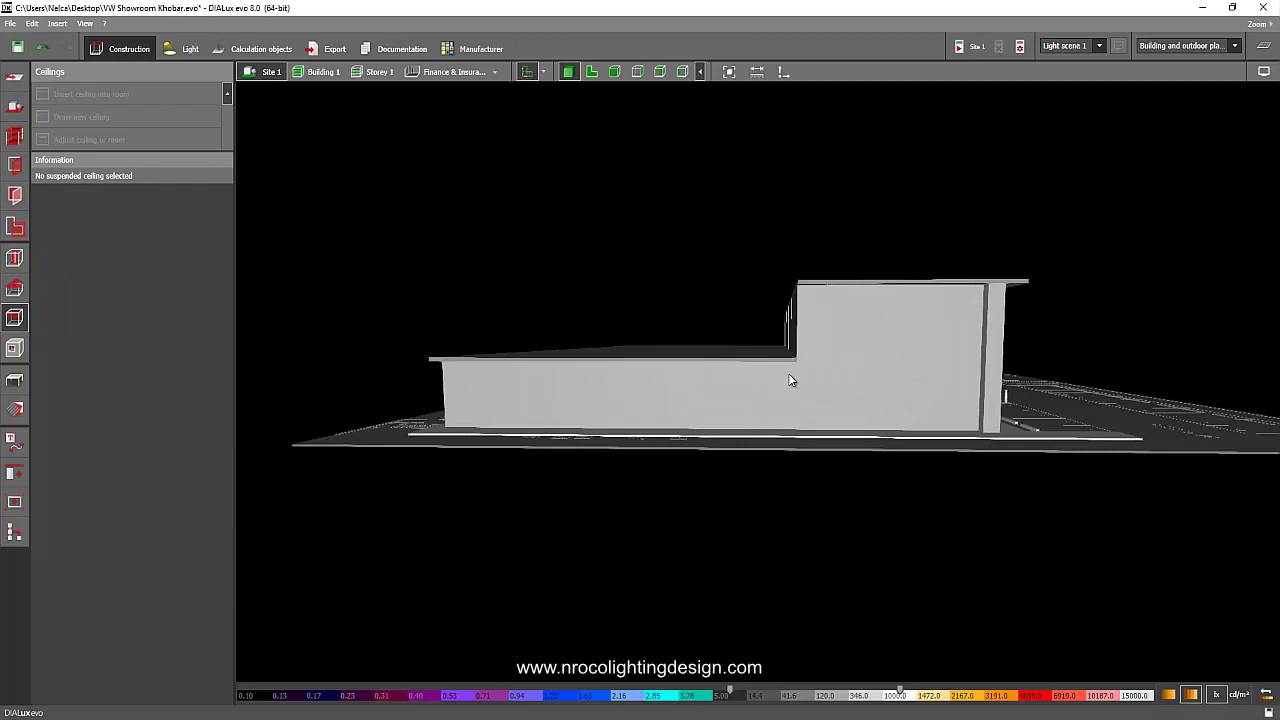
scroll(843, 362, up, 1)
drag(843, 365, 859, 360)
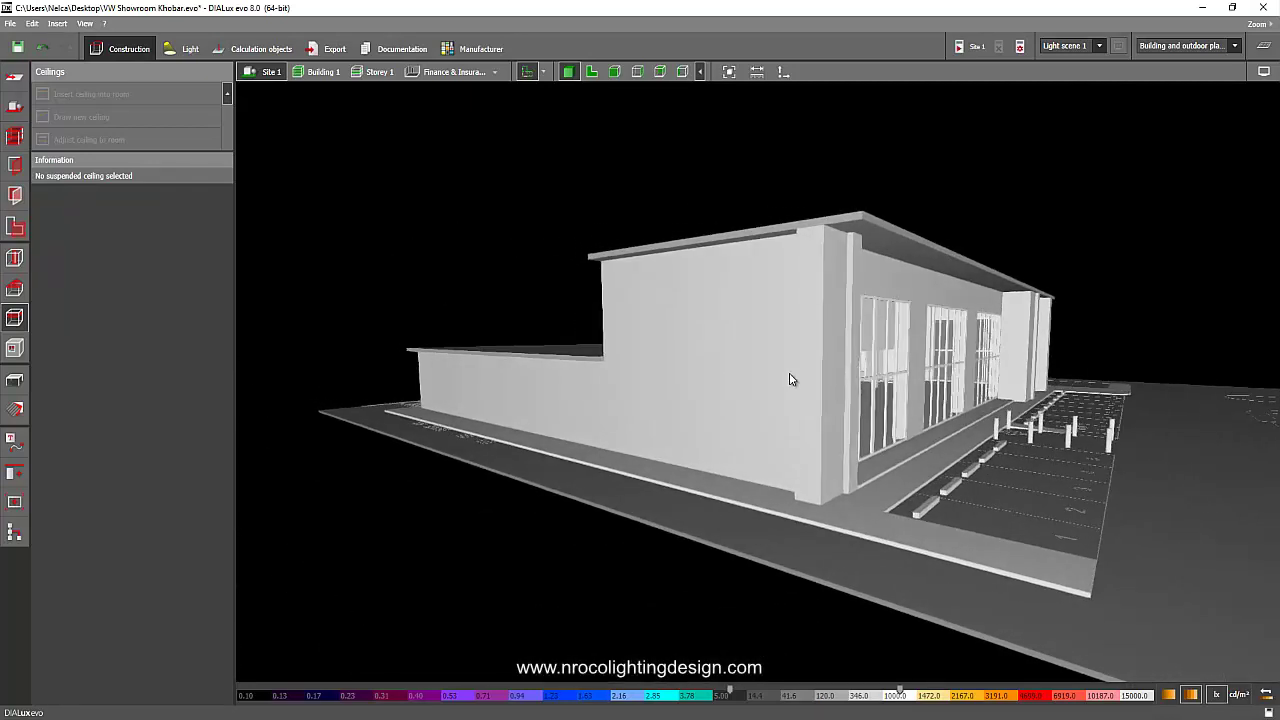
Orbit low along the side wall to face the glazed entrance facade under both roofs
scroll(775, 385, up, 1)
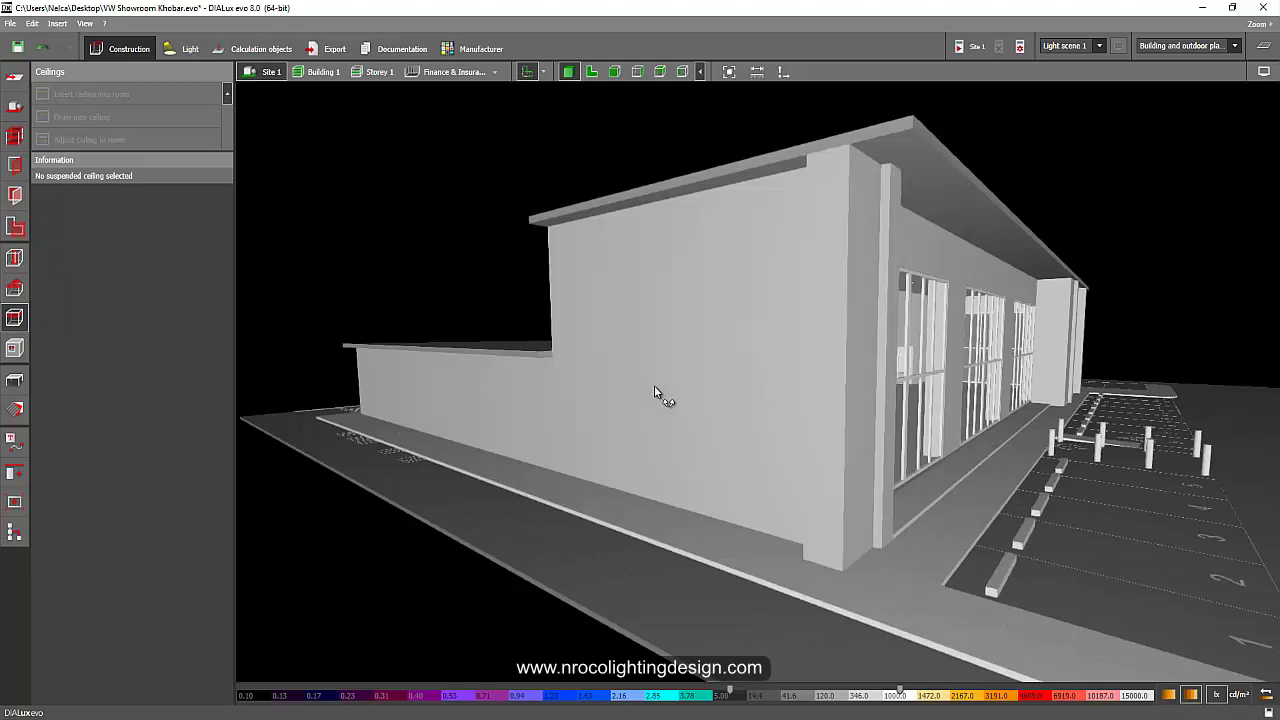
mouse_move(654, 385)
mouse_down()
mouse_move(726, 405)
mouse_move(692, 409)
mouse_move(700, 423)
mouse_move(791, 423)
mouse_move(500, 337)
mouse_move(668, 344)
mouse_move(583, 336)
mouse_up()
mouse_move(584, 276)
mouse_down()
mouse_move(573, 300)
mouse_move(646, 303)
mouse_move(592, 297)
mouse_move(637, 271)
mouse_move(502, 295)
mouse_up()
mouse_move(625, 362)
mouse_down()
mouse_move(737, 286)
mouse_move(745, 310)
mouse_move(777, 317)
mouse_move(757, 323)
mouse_move(791, 332)
mouse_move(557, 367)
mouse_move(626, 311)
mouse_move(720, 329)
mouse_move(590, 195)
mouse_move(561, 248)
mouse_move(518, 253)
mouse_up()
scroll(626, 311, down, 5)
scroll(720, 329, up, 5)
scroll(713, 320, up, 3)
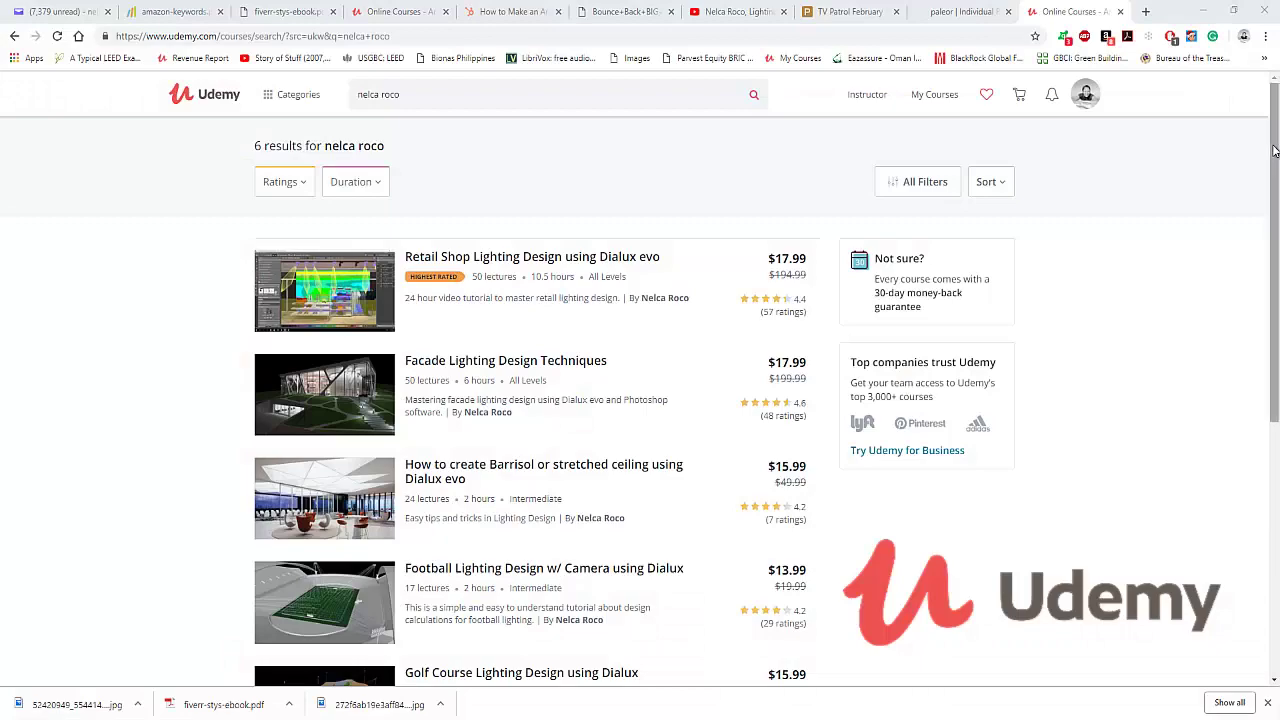
Browse the Udemy results listing the instructor's lighting design courses
mouse_move(1274, 152)
mouse_down()
mouse_move(1276, 277)
mouse_move(1276, 143)
mouse_up()
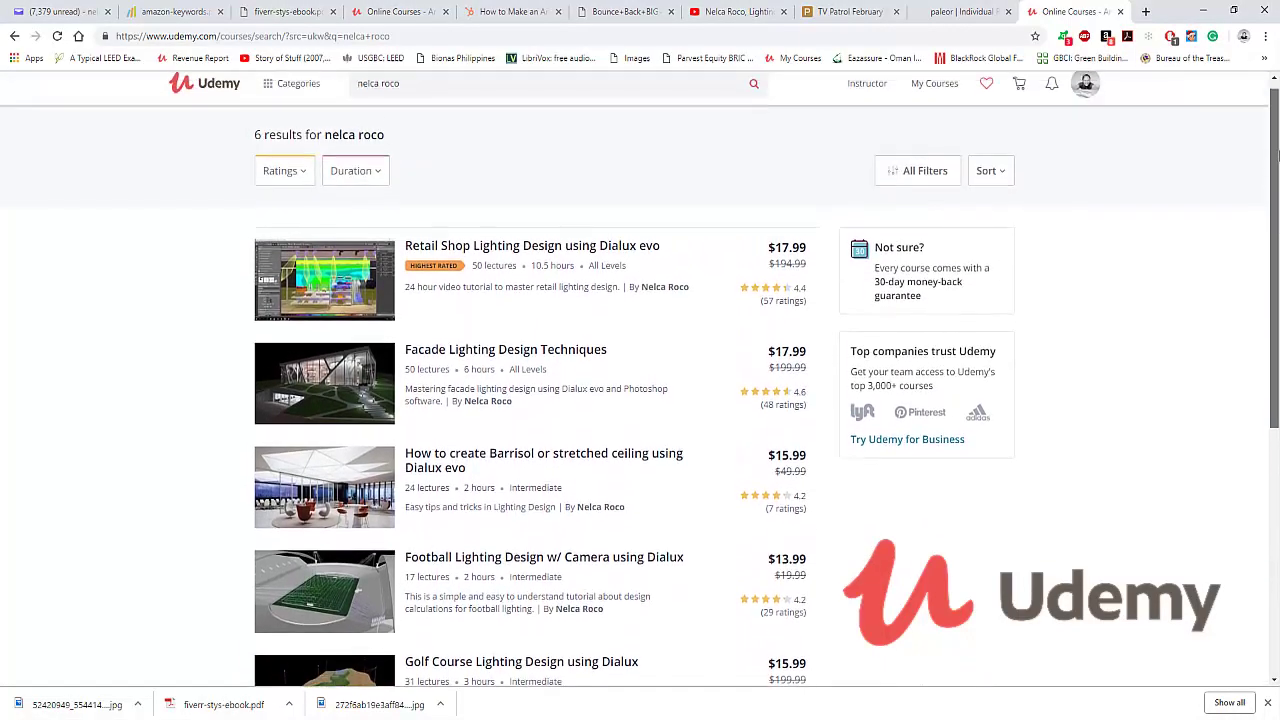